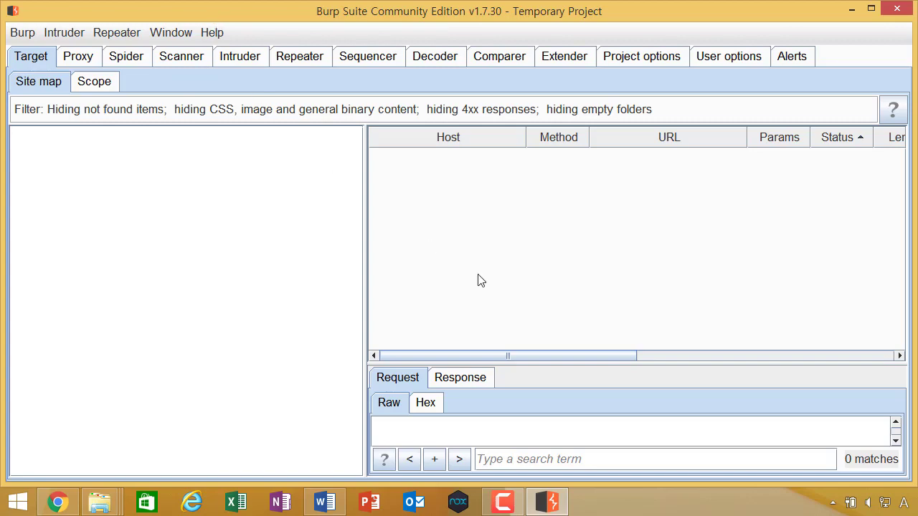
Open a blank Notepad document and place its window over Burp Suite, just below the main tool row
click(617, 510)
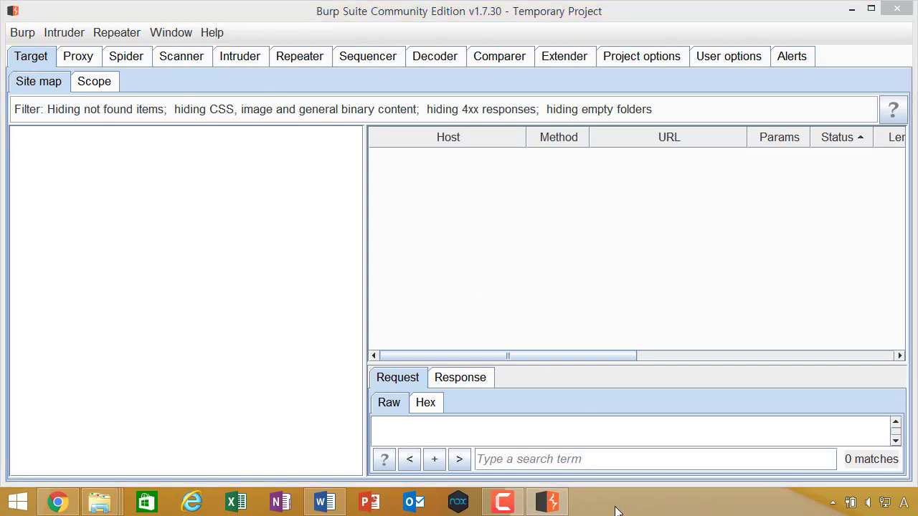
key(super+r)
text(notepad)
key(Return)
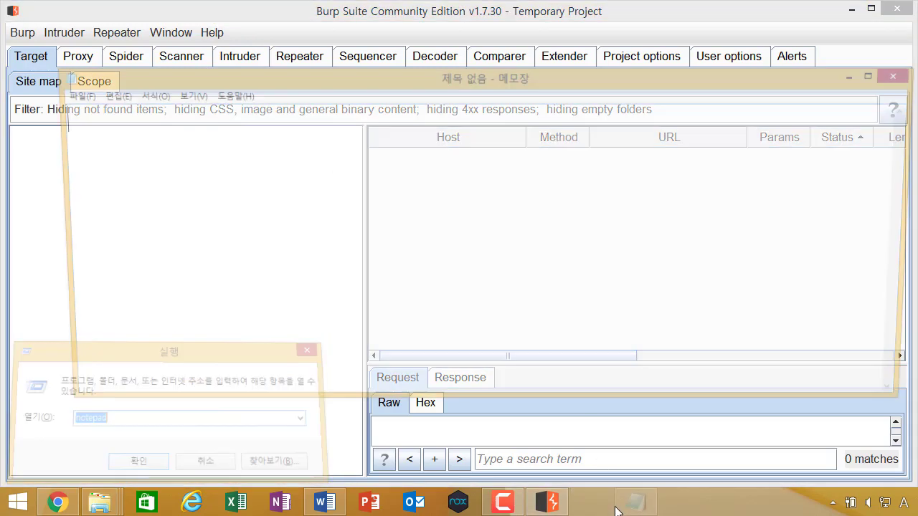
drag(258, 81, 296, 149)
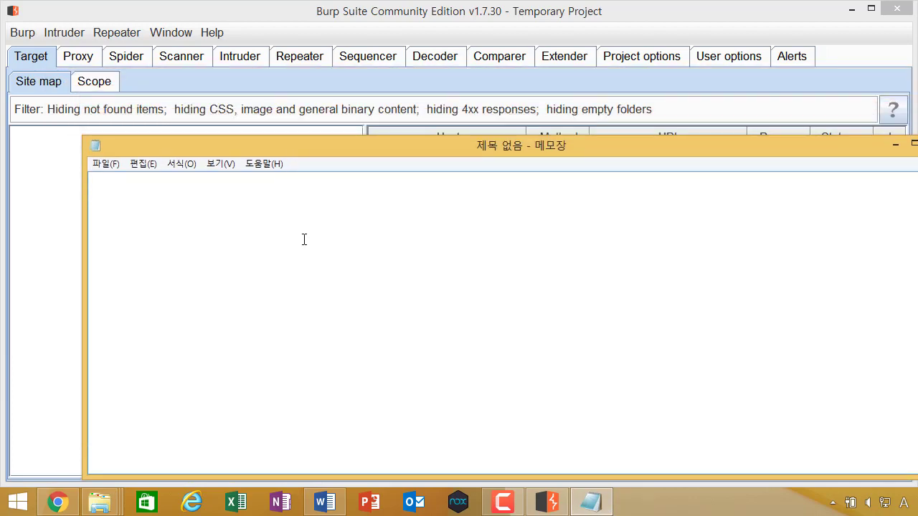
drag(266, 144, 245, 120)
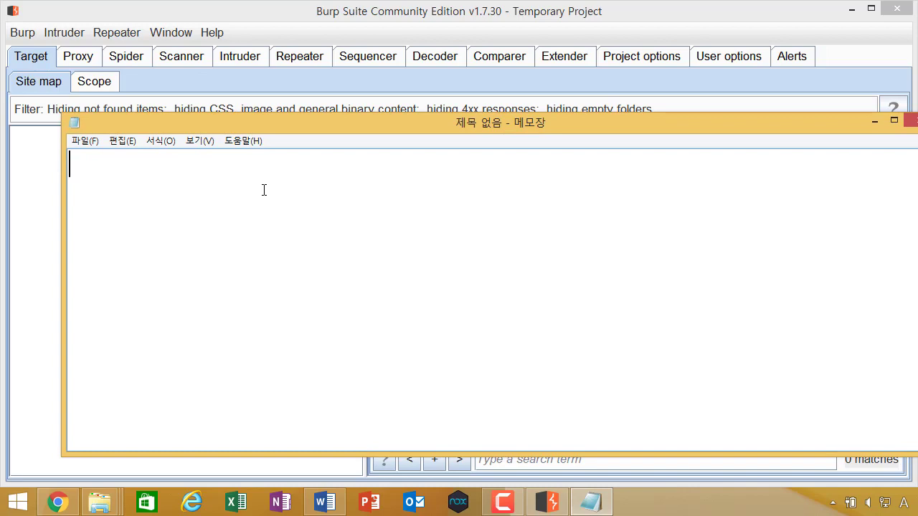
Write "spider = 디렉터리, 일부 파일들 파악.." as the first line of the note
text(spider ㄷ)
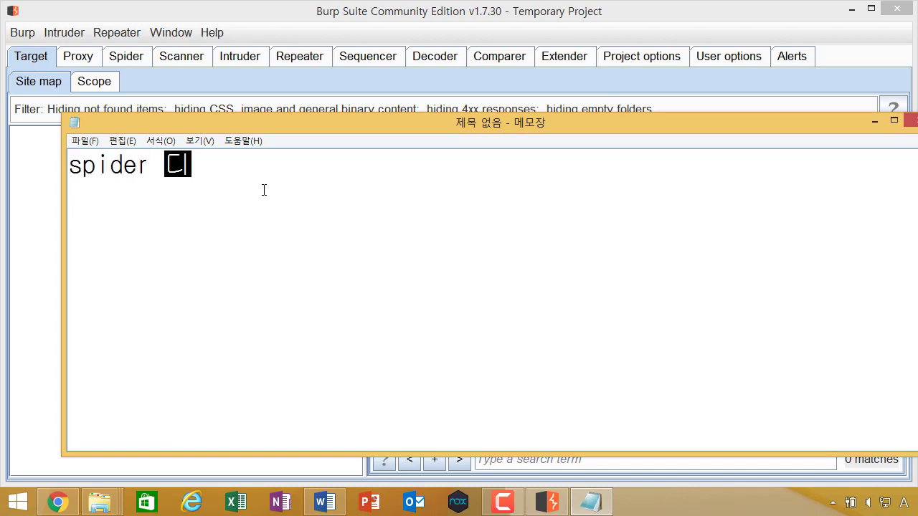
text(= 디렉터리)
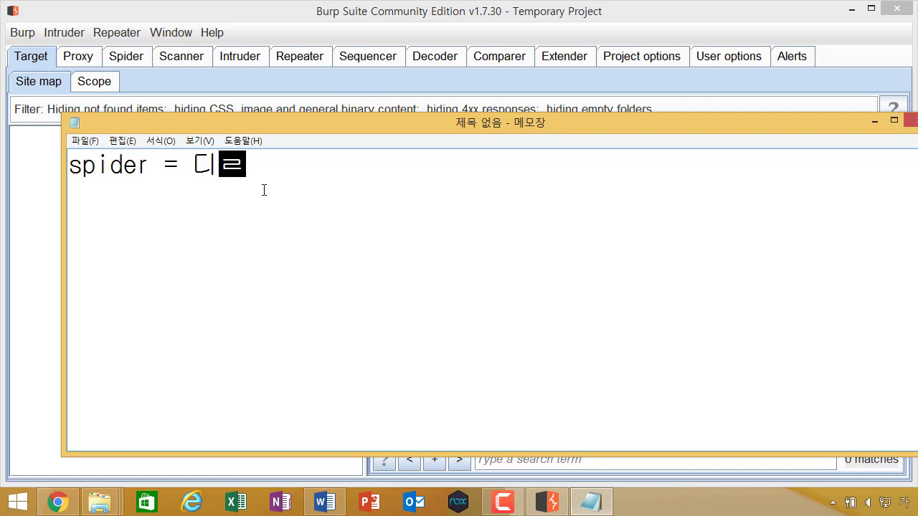
text( 이)
key(BackSpace)
key(BackSpace)
key(BackSpace)
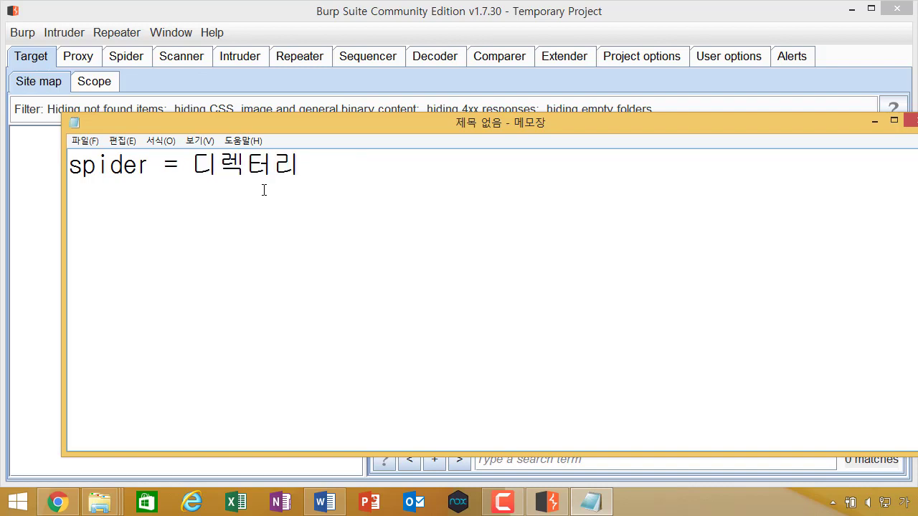
text(, 일부 파일)
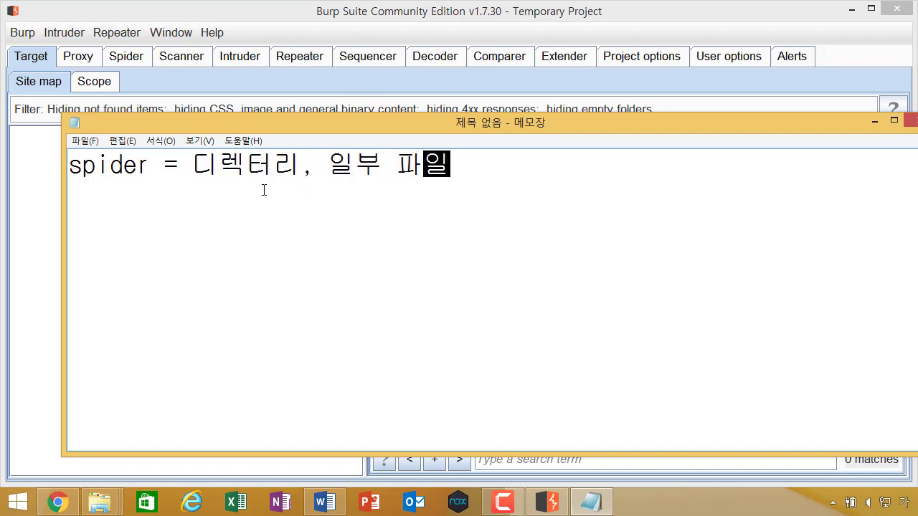
text(들 파악..)
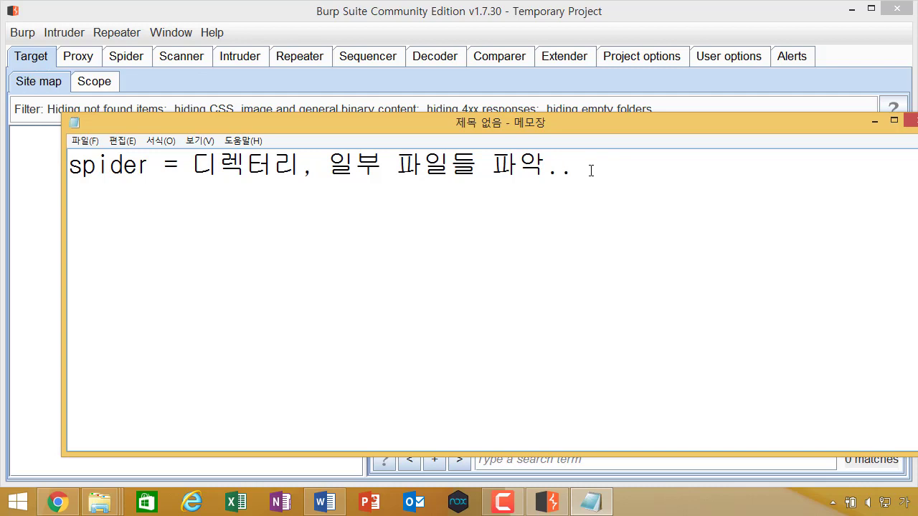
Move the Notepad window up slightly and add "페이지내 (HTML)" after a blank line below the spider note
drag(531, 121, 524, 95)
click(509, 147)
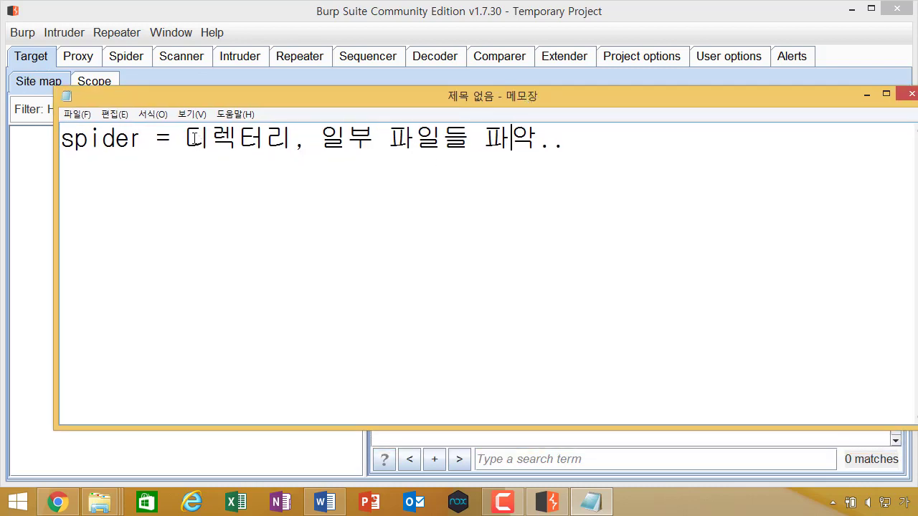
drag(193, 139, 588, 137)
click(588, 137)
key(Return)
text(페이지내 ()
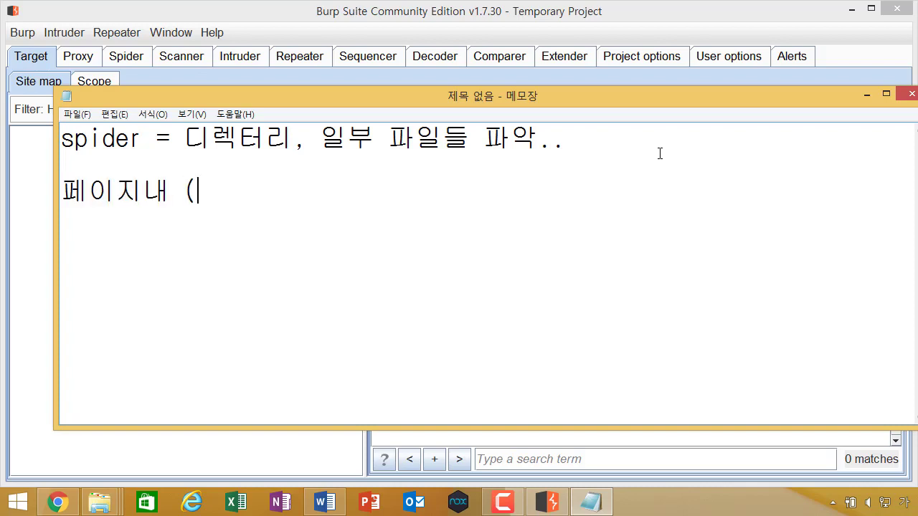
key(Hangul)
text(HTML))
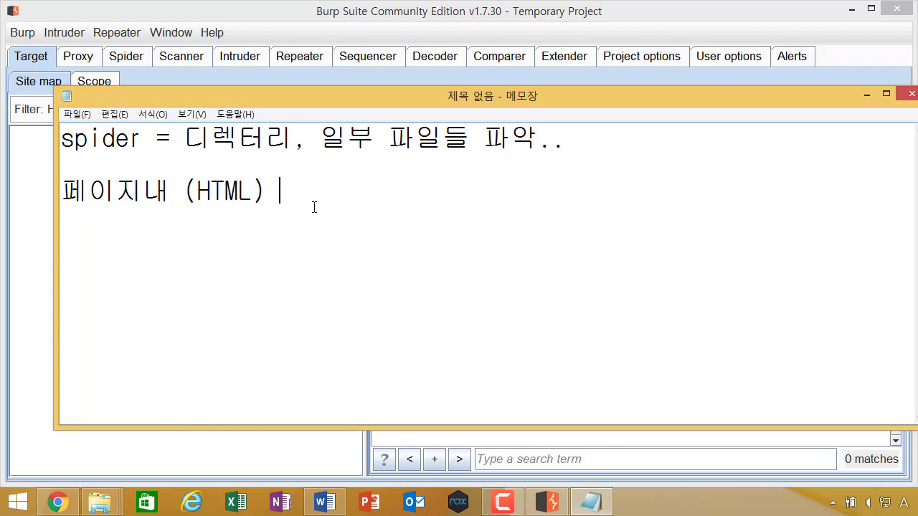
Append "- 접근 ->" to the "페이지내 (HTML)" line
drag(281, 190, 60, 193)
click(404, 203)
drag(404, 203, 89, 196)
click(396, 203)
key(BackSpace)
key(BackSpace)
text(- 접근 -> )
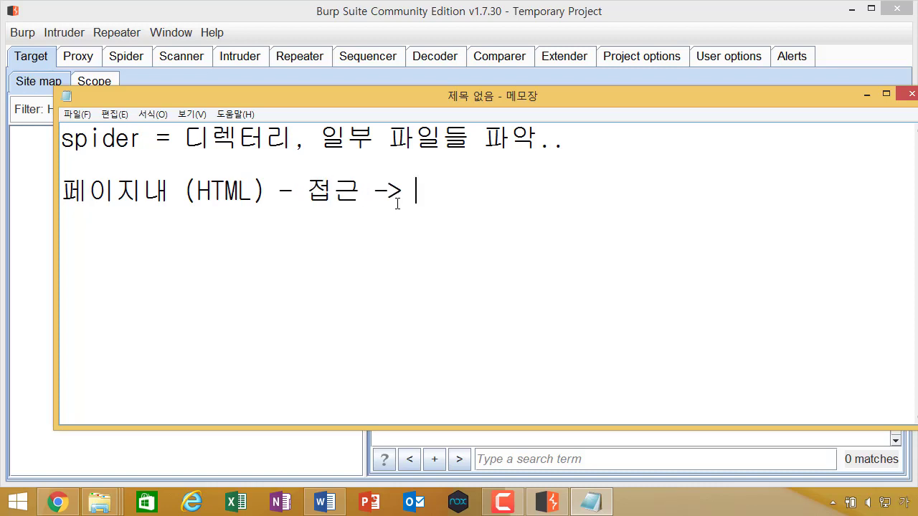
Complete the "페이지내 (HTML)" line with "상태코드(2xx, 3xx, 500xx...)" after the arrow
text(상ㅇ태)
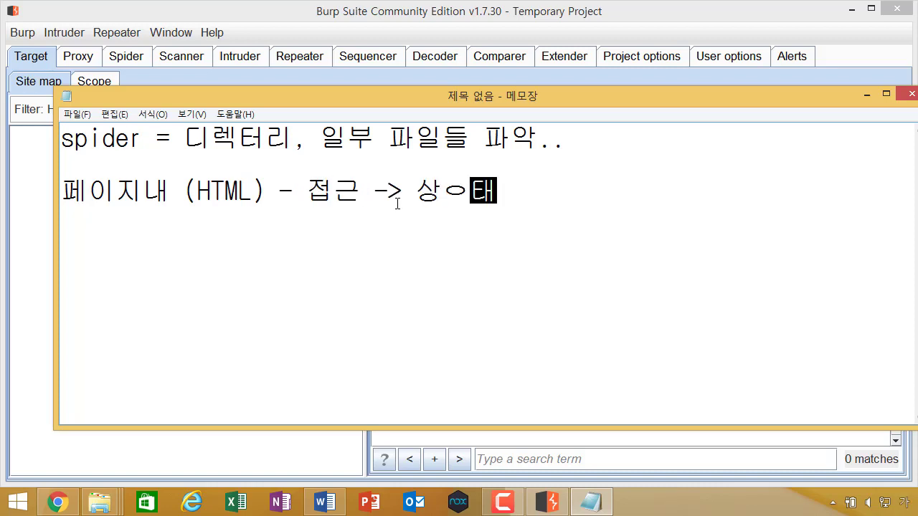
key(BackSpace)
key(BackSpace)
key(BackSpace)
text(태코드(2)
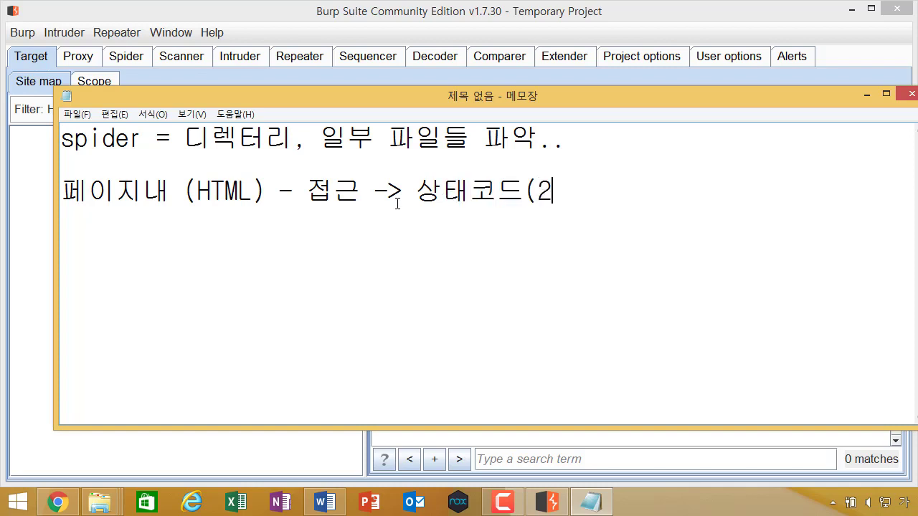
text(xx, 30)
key(BackSpace)
text(xx, 300x)
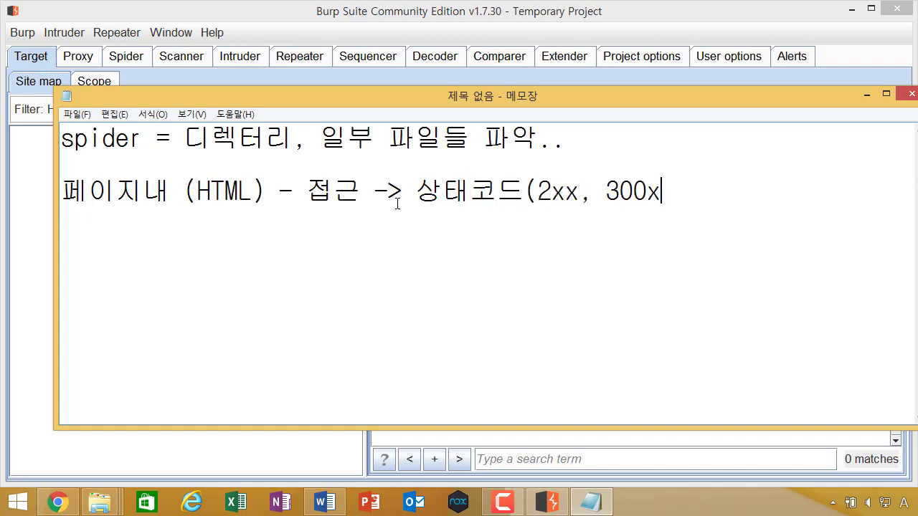
text(x,)
key(BackSpace)
key(BackSpace)
key(BackSpace)
key(BackSpace)
key(BackSpace)
key(BackSpace)
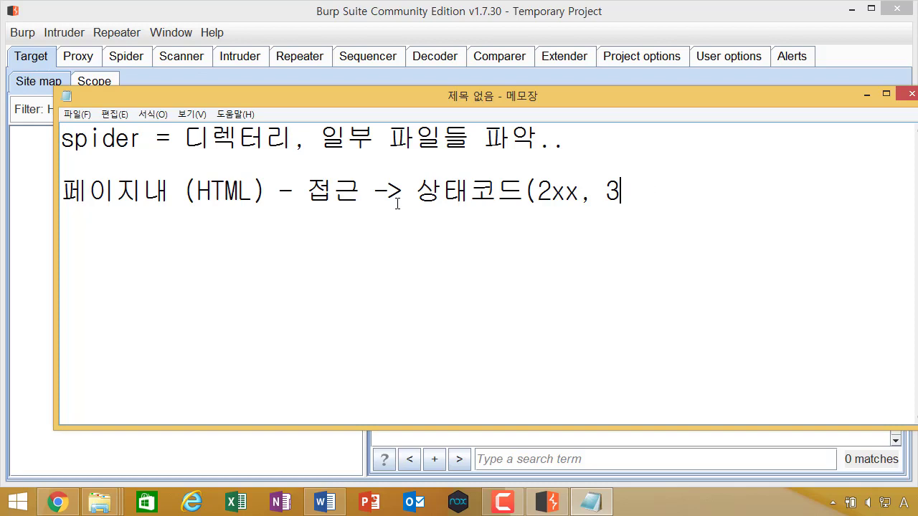
text(xx, 500xx...))
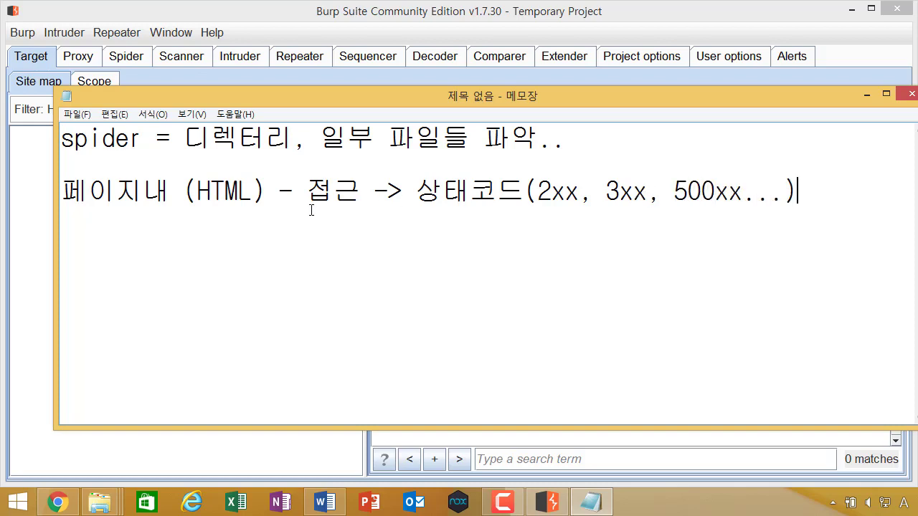
drag(416, 192, 559, 198)
click(558, 195)
drag(403, 192, 653, 194)
click(653, 194)
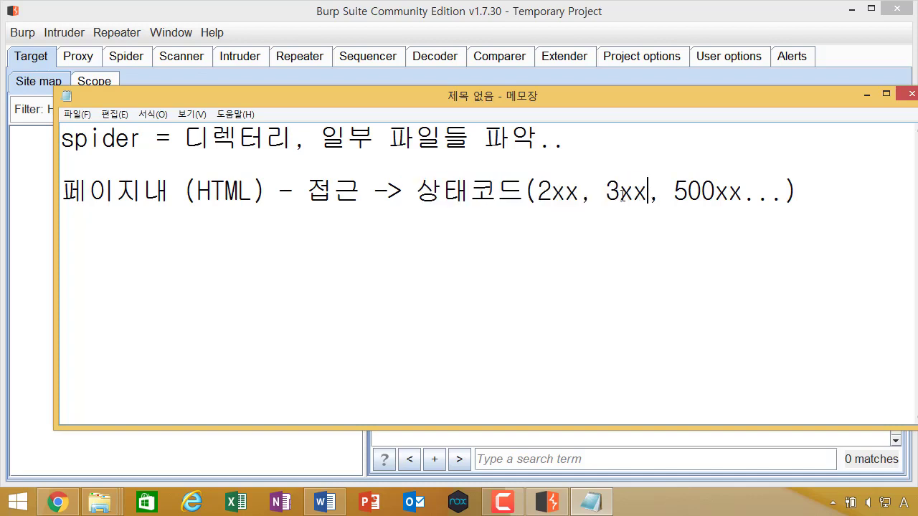
click(145, 191)
click(206, 146)
Leave two blank lines after the status code line and write "디스커버 - 사전파일.." below it
click(832, 200)
key(Return)
key(Return)
key(Return)
key(Hangul)
text(디스커)
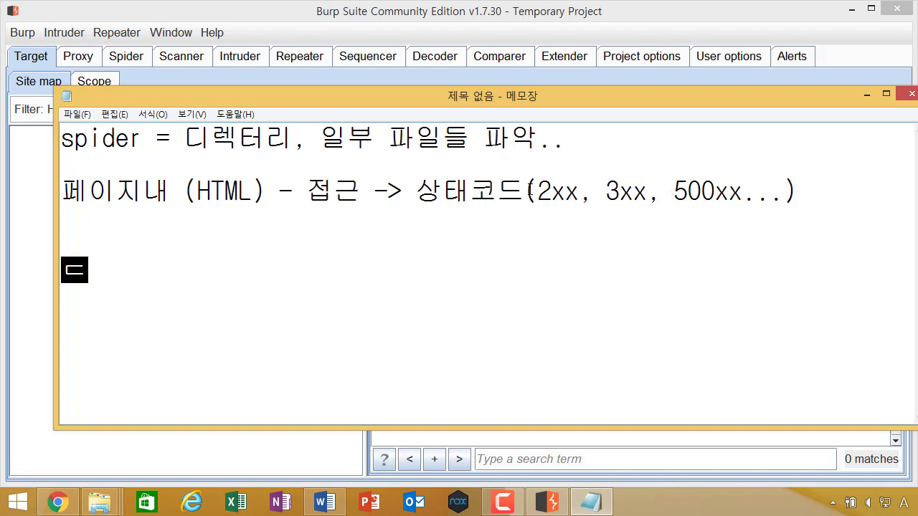
text(버 - )
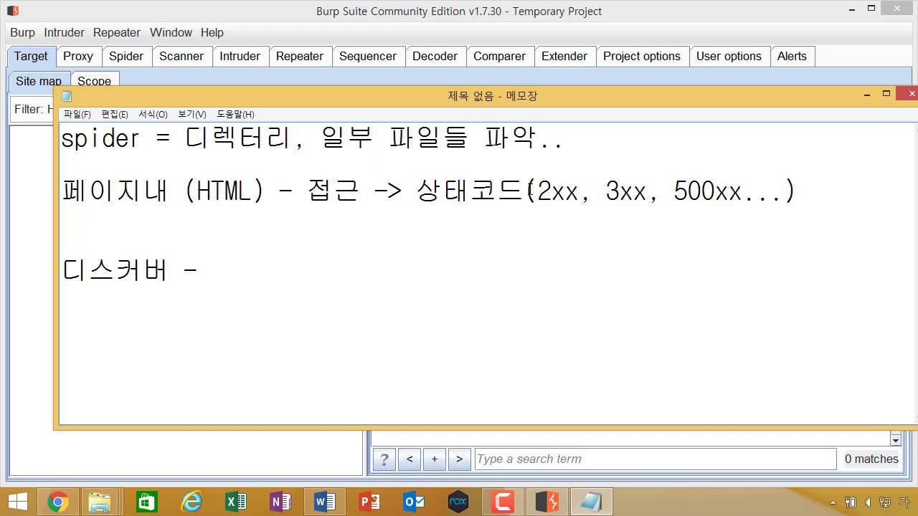
text(사전파일..)
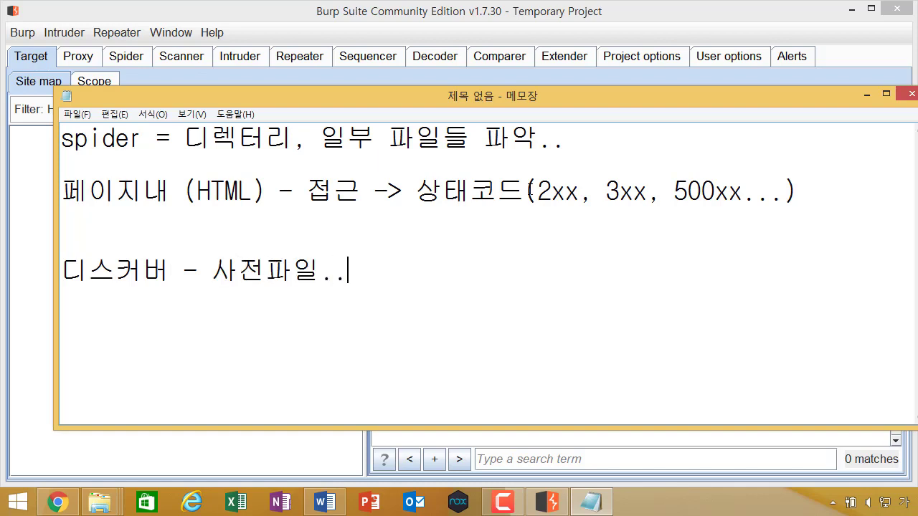
Reword the ending of the "디스커버" line so it reads "디스커버 - 사전파일을 가지고 무작위.."
key(BackSpace)
key(BackSpace)
key(BackSpace)
text(일을 자기고)
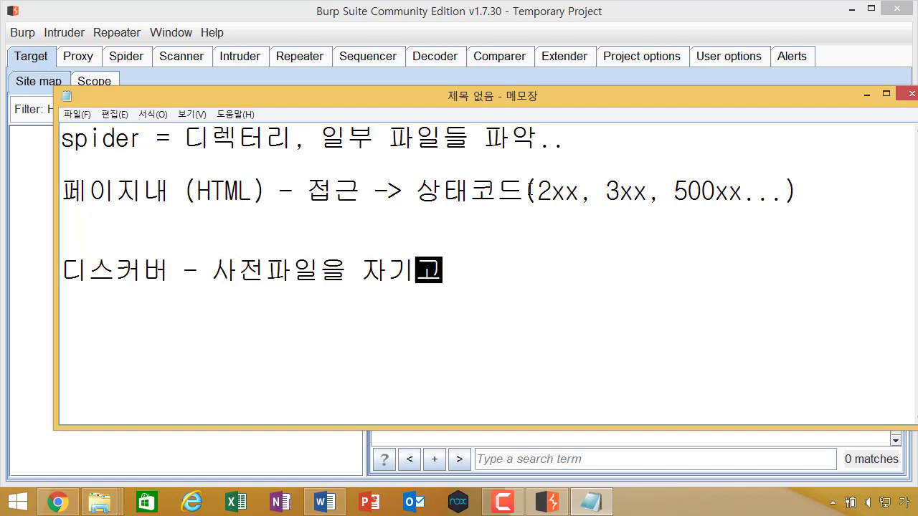
key(BackSpace)
key(BackSpace)
key(BackSpace)
text(재)
key(BackSpace)
text(ㄱ직)
key(BackSpace)
key(BackSpace)
key(BackSpace)
key(BackSpace)
text(가지고 이)
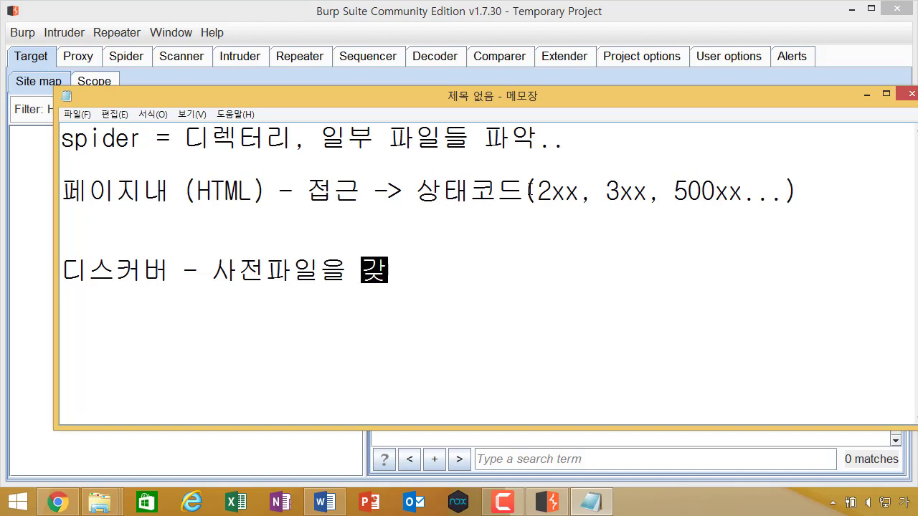
key(BackSpace)
text(무작위..)
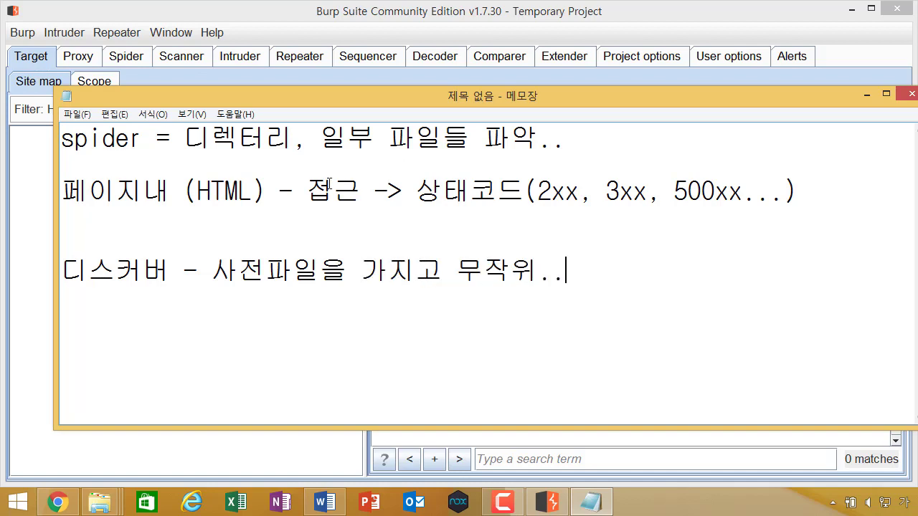
drag(211, 270, 646, 280)
click(680, 281)
click(550, 190)
drag(812, 199, 54, 111)
click(143, 190)
drag(108, 213, 32, 134)
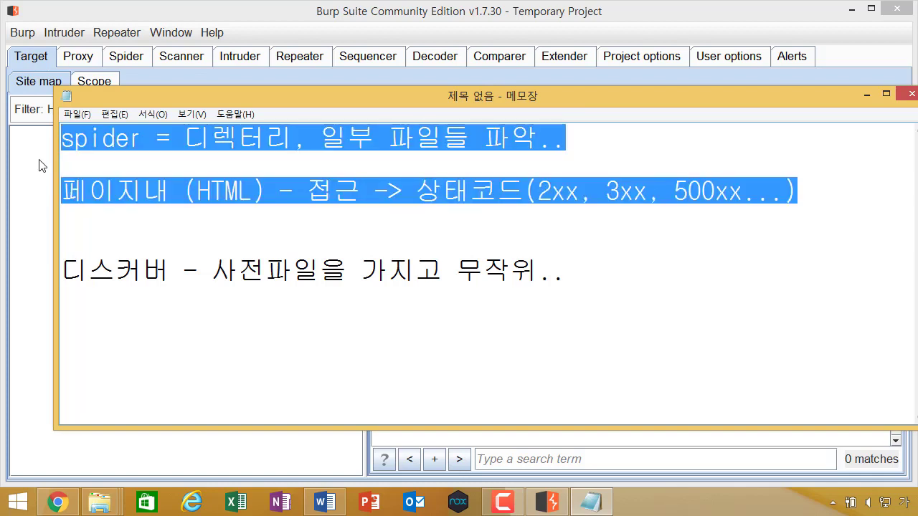
Switch to Chrome and load demo.testfire.net again
click(39, 165)
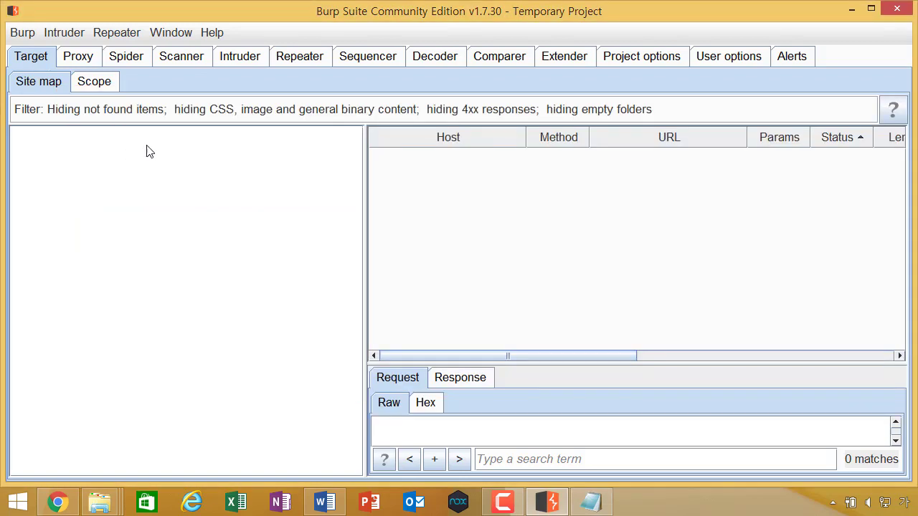
click(57, 502)
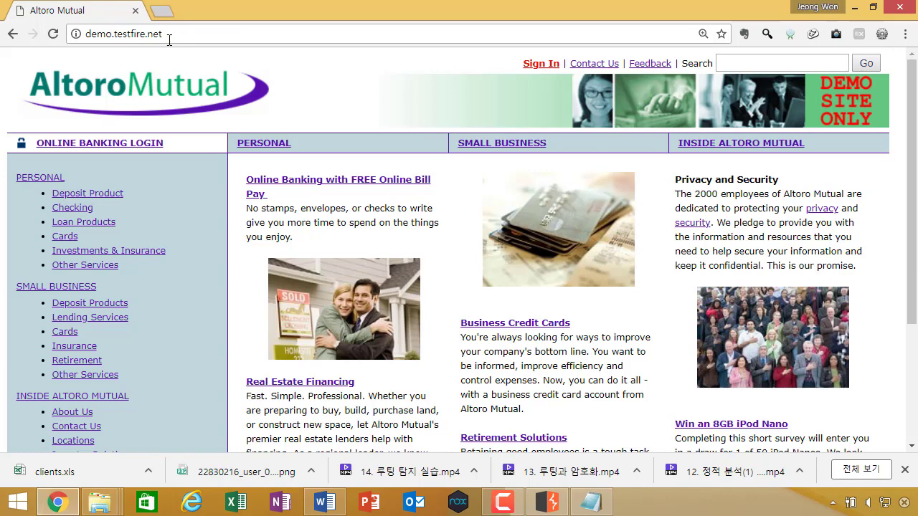
click(188, 39)
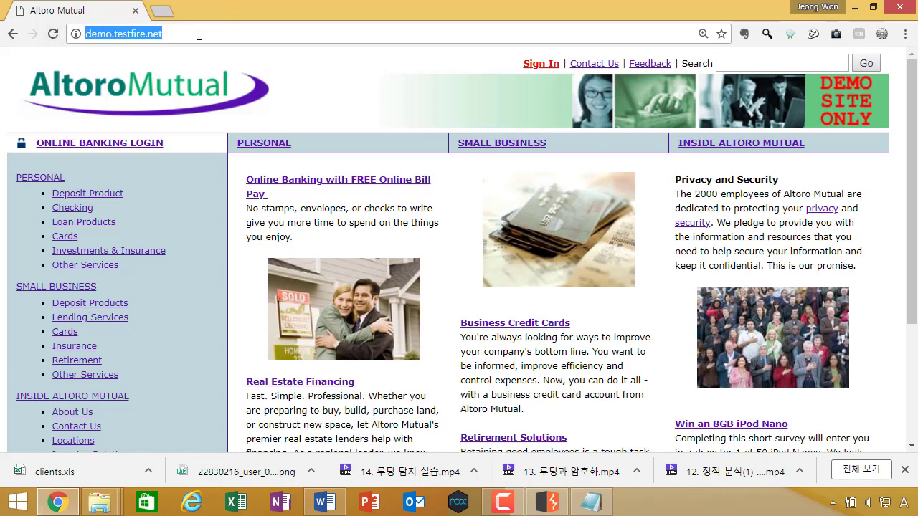
click(198, 34)
key(ctrl+a)
key(Return)
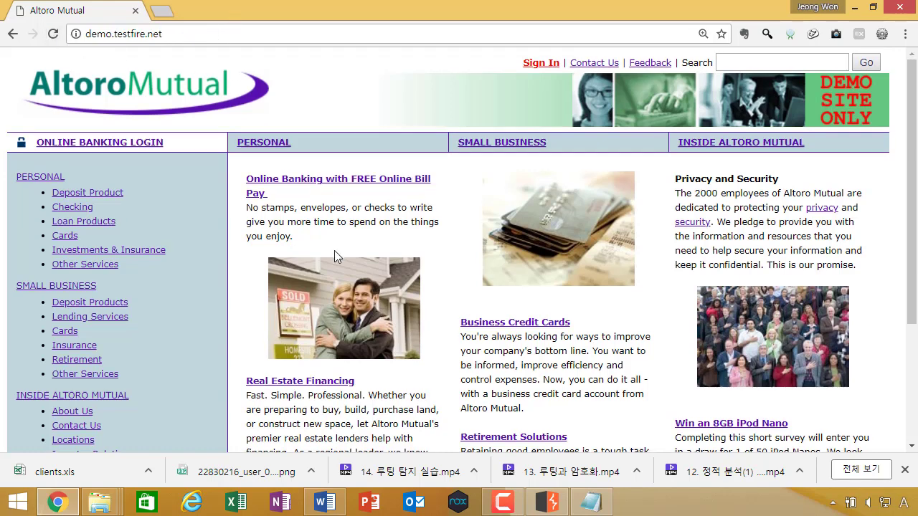
Examine the Altoro Mutual home page, including the Watchfire disclaimer in its footer
scroll(334, 250, down, 3)
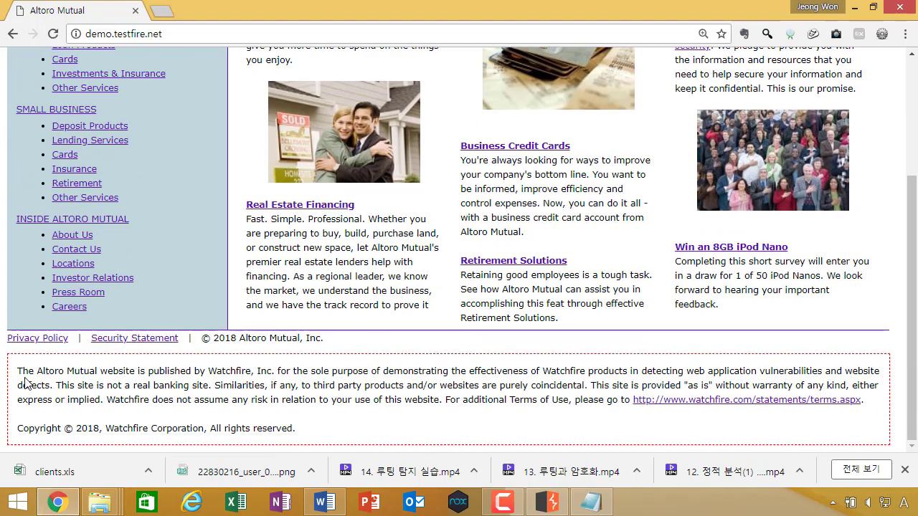
drag(24, 376, 429, 373)
click(420, 375)
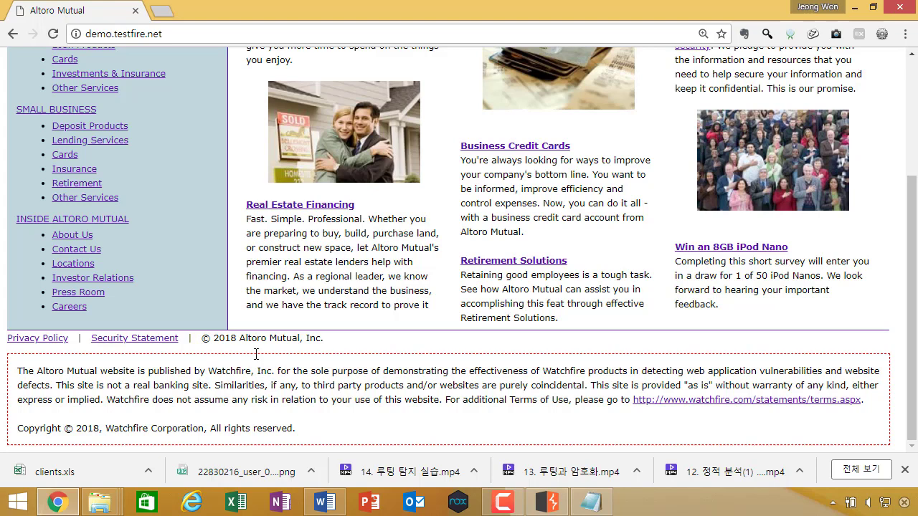
scroll(325, 418, up, 2)
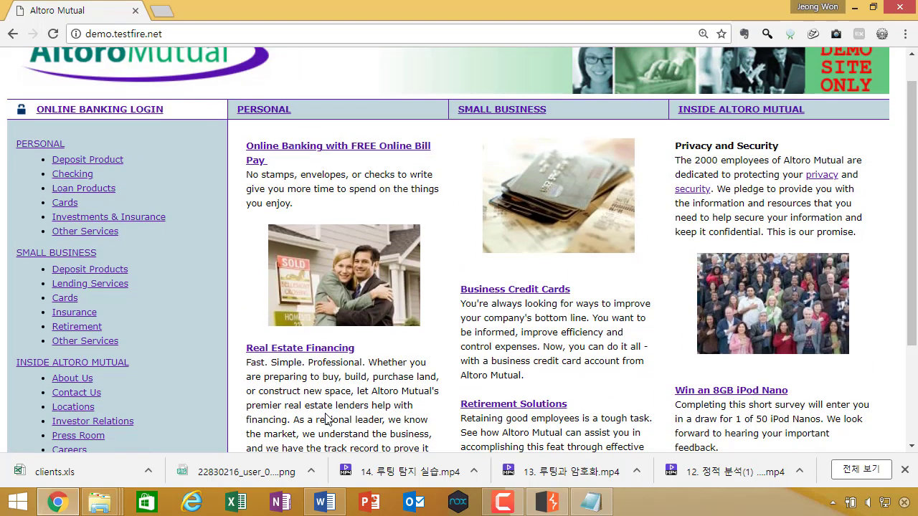
scroll(326, 419, down, 1)
scroll(327, 420, down, 2)
scroll(326, 420, up, 1)
scroll(326, 419, down, 1)
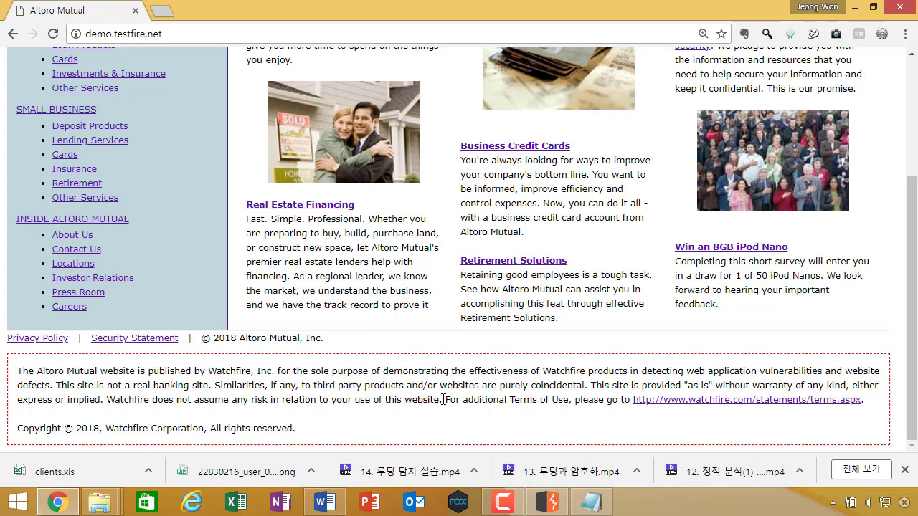
scroll(423, 280, up, 2)
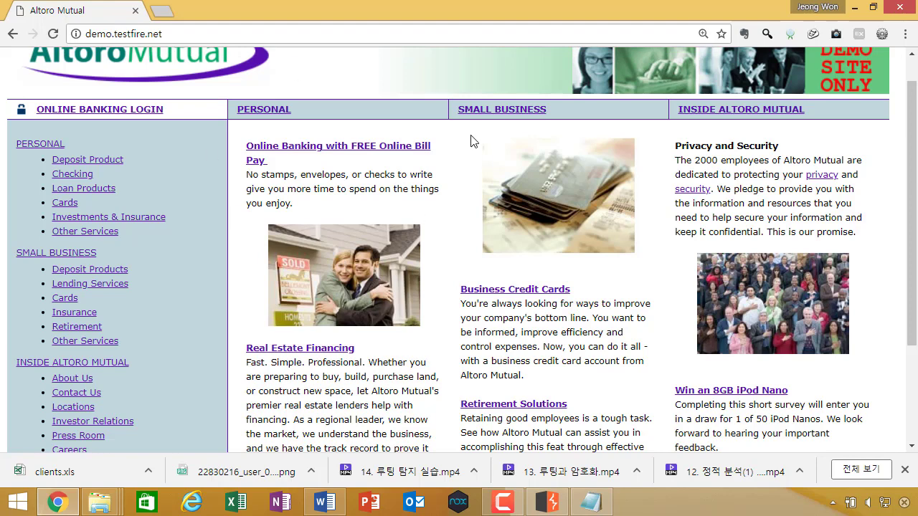
Switch to Burp Suite and change the loopback proxy listener's port to 7777
scroll(474, 141, up, 1)
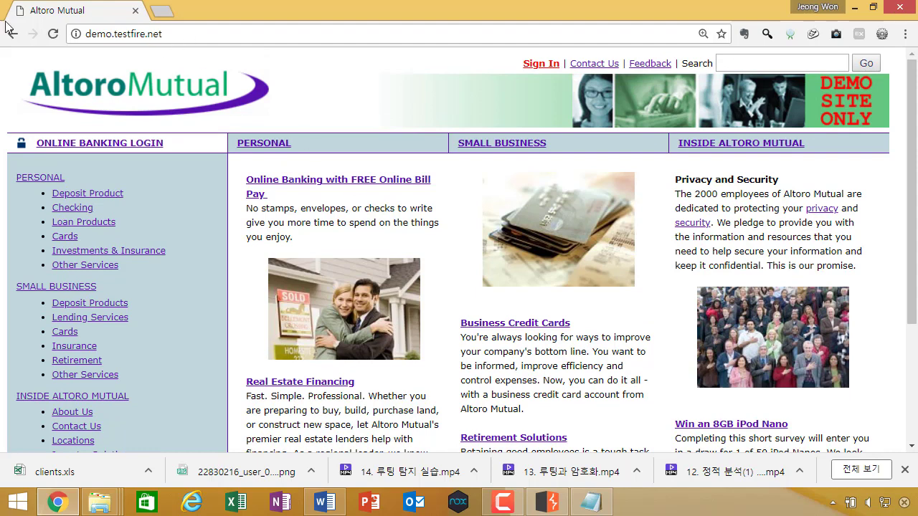
key(alt+Tab)
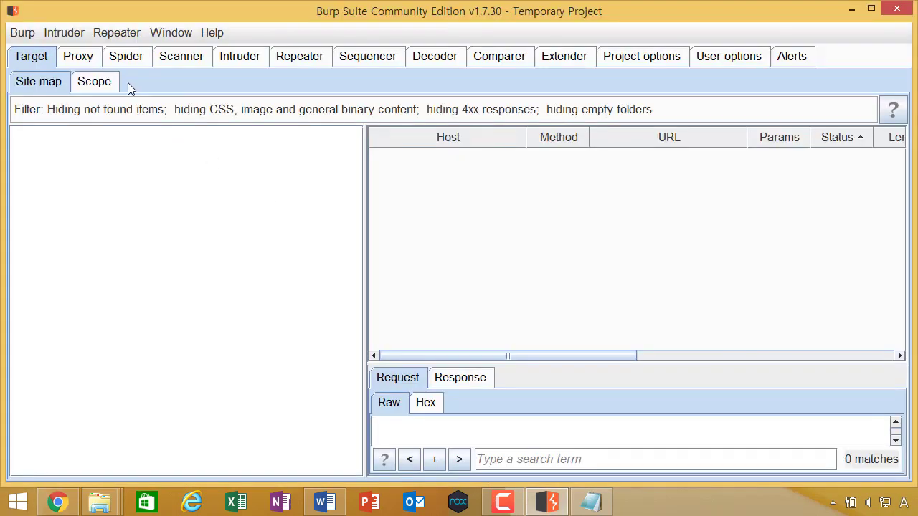
click(78, 61)
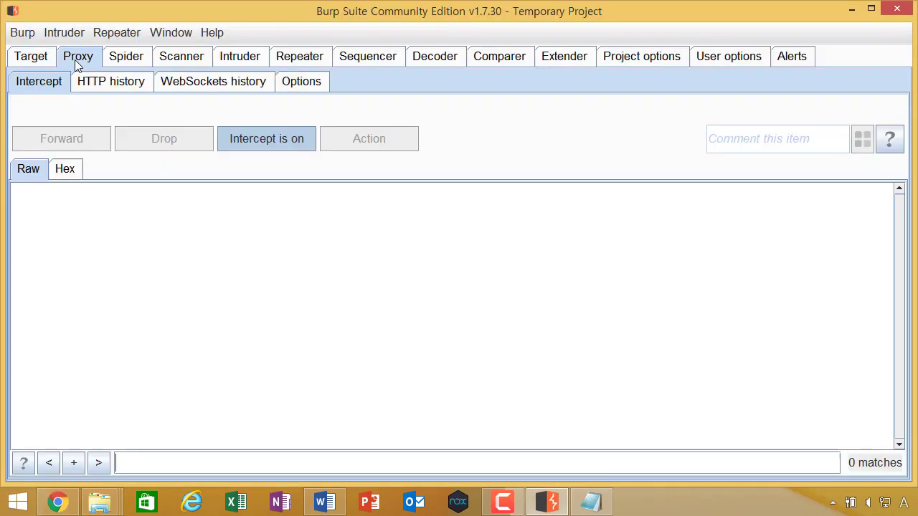
click(291, 83)
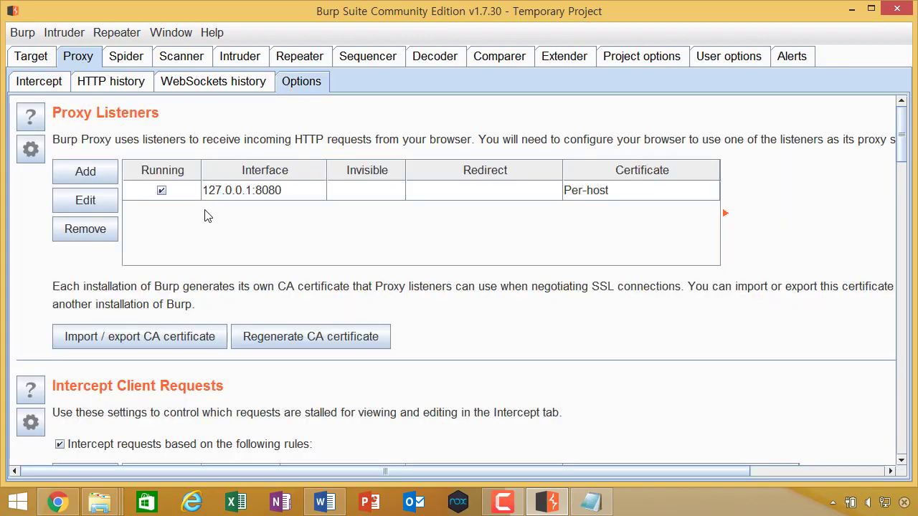
click(181, 190)
click(140, 196)
click(116, 201)
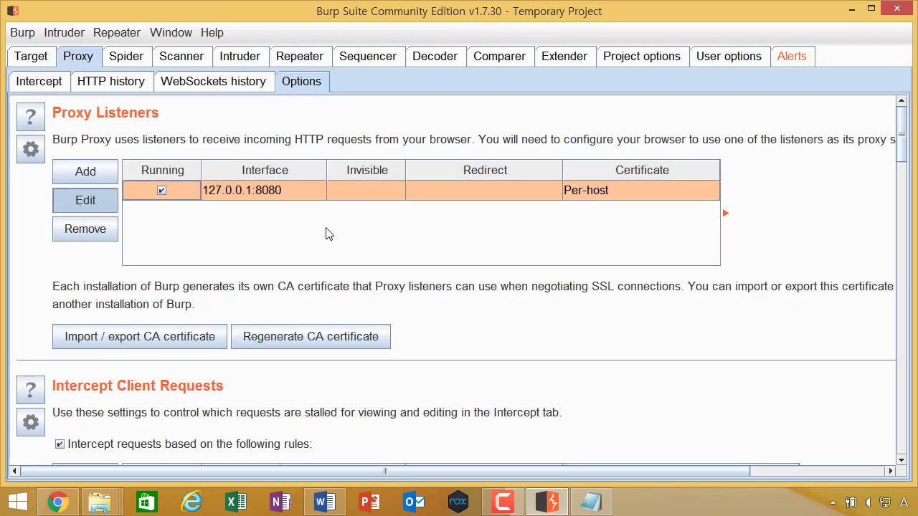
drag(237, 98, 102, 98)
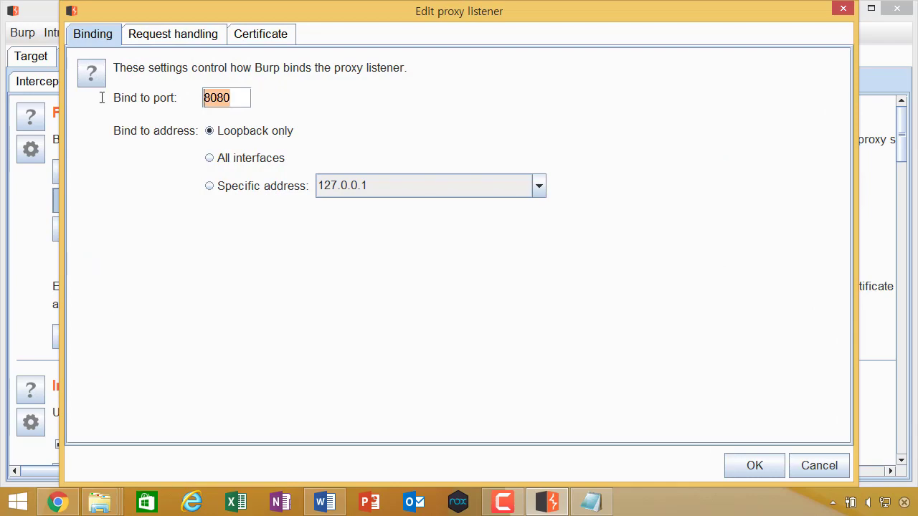
text(7777)
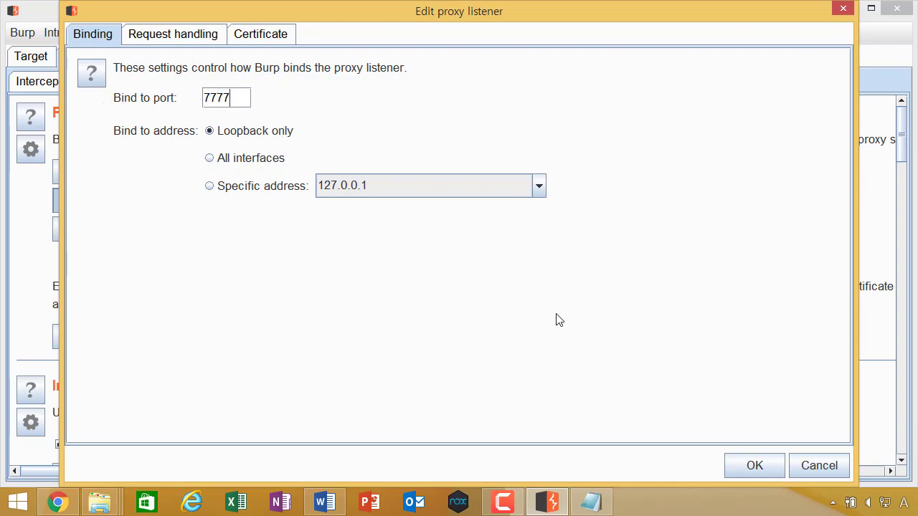
click(753, 466)
scroll(420, 313, down, 10)
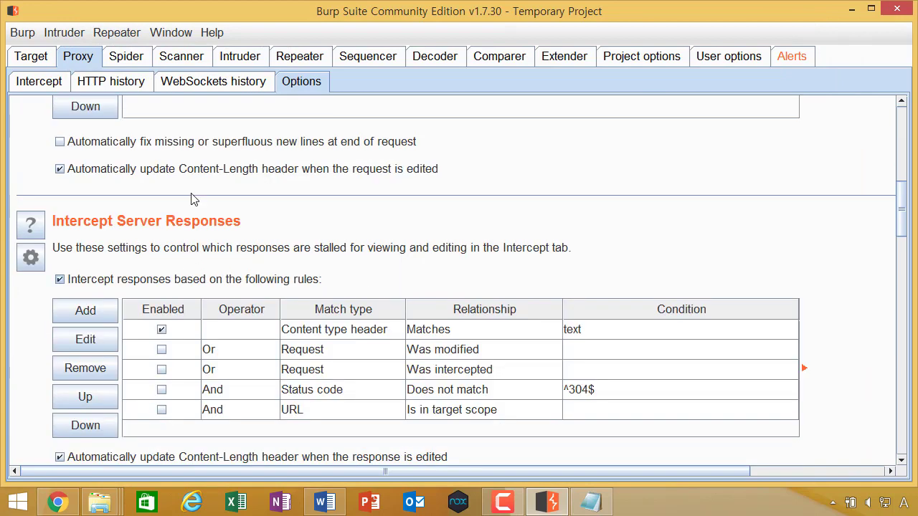
scroll(214, 191, up, 10)
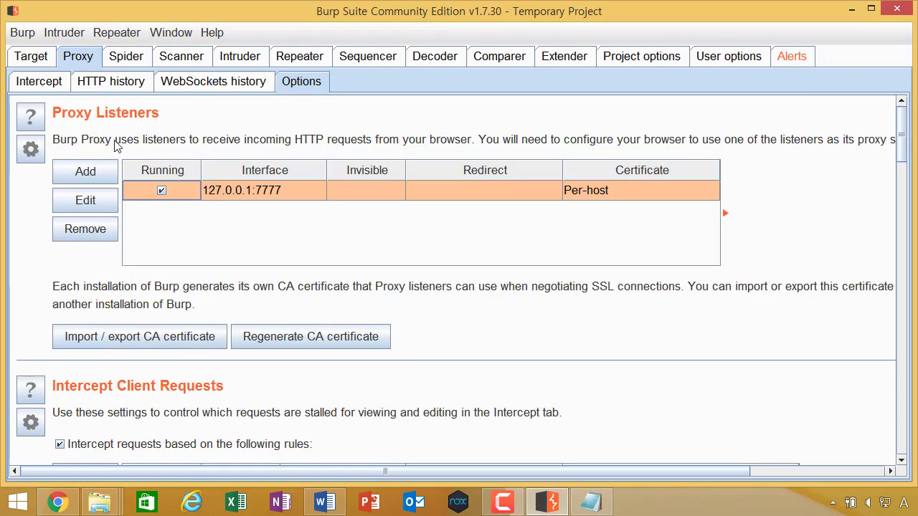
Open Burp's target site map, switch to Chrome, and reload demo.testfire.net
click(43, 81)
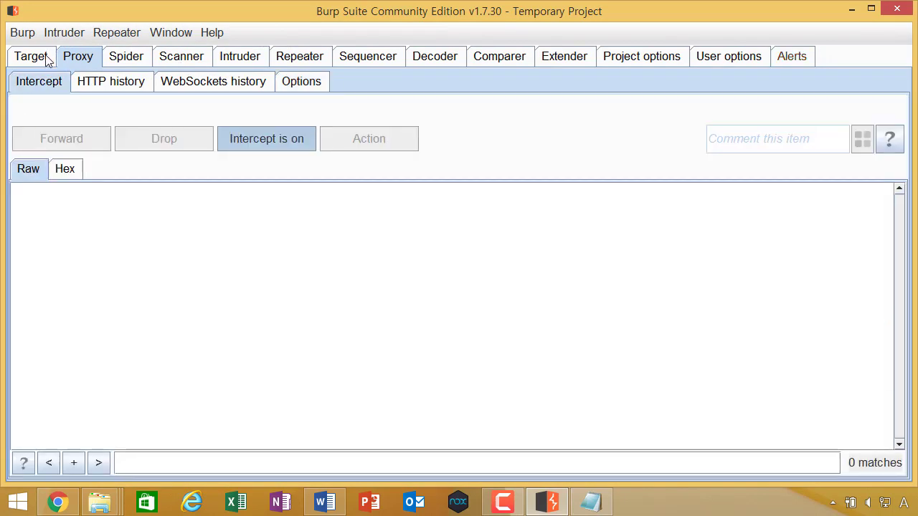
click(45, 56)
key(alt+Tab)
click(180, 33)
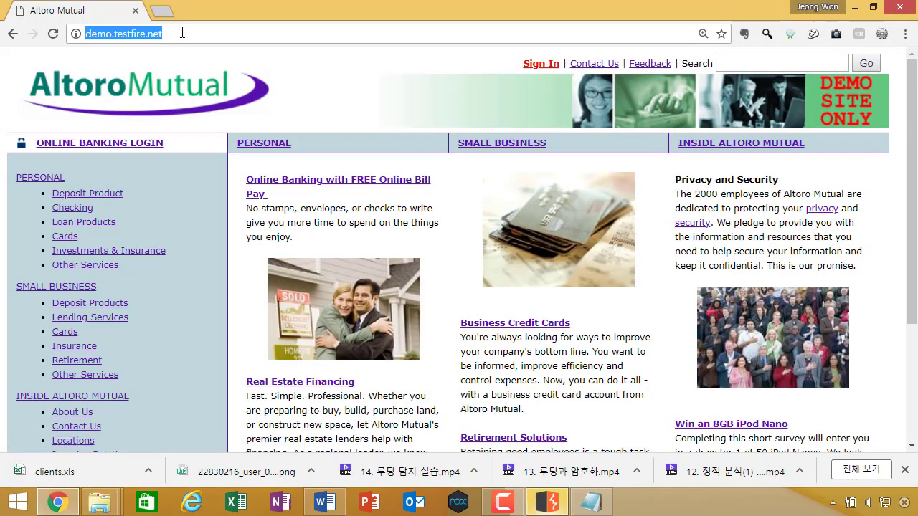
key(Return)
Switch back to Burp Suite, turn off request interception, and return to the target site map
key(alt+Tab)
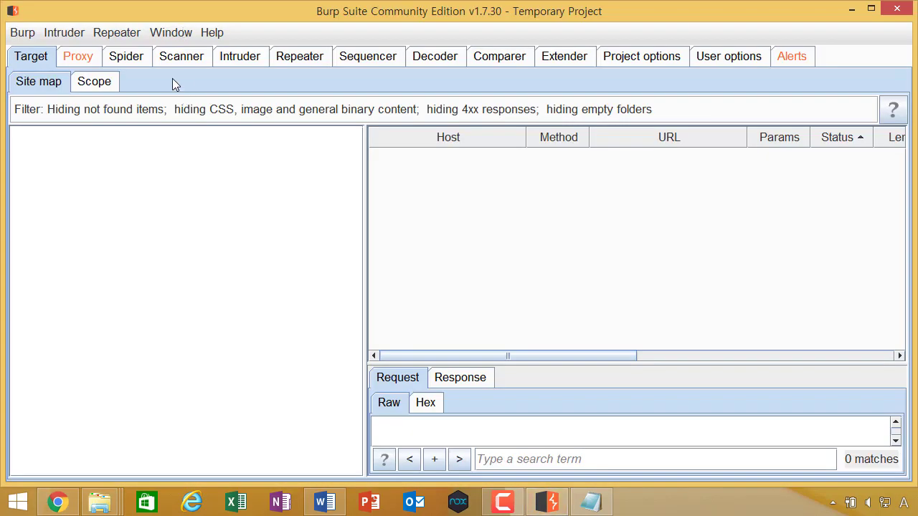
click(78, 57)
click(249, 137)
click(31, 56)
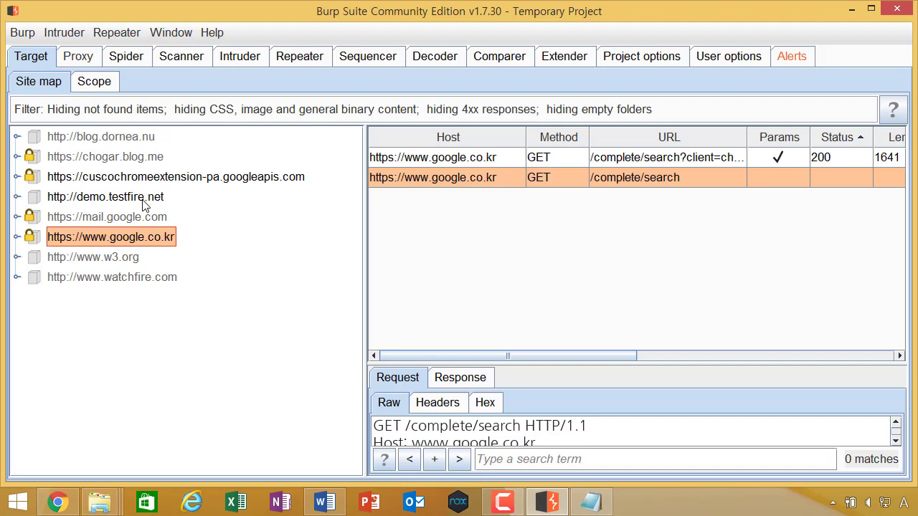
Add the demo.testfire.net host to the target scope and agree to stop logging out-of-scope proxy items
click(144, 201)
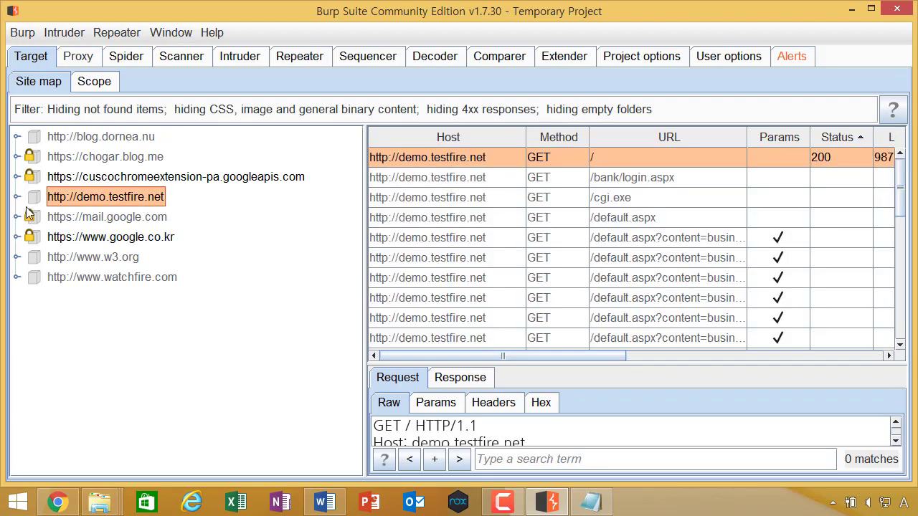
right_click(150, 200)
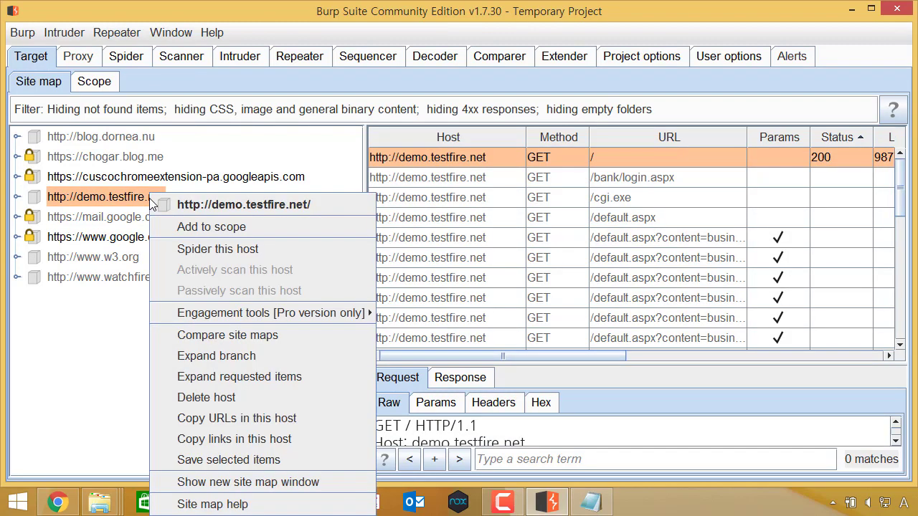
click(231, 229)
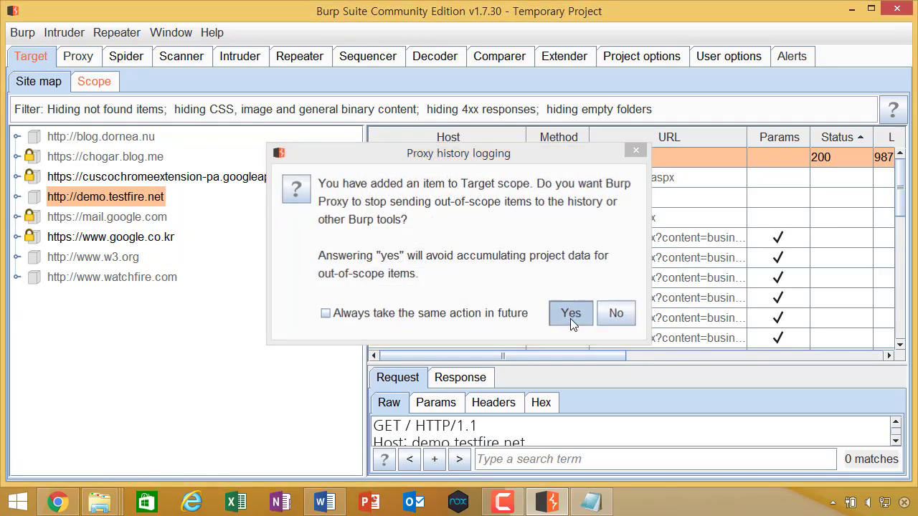
click(570, 319)
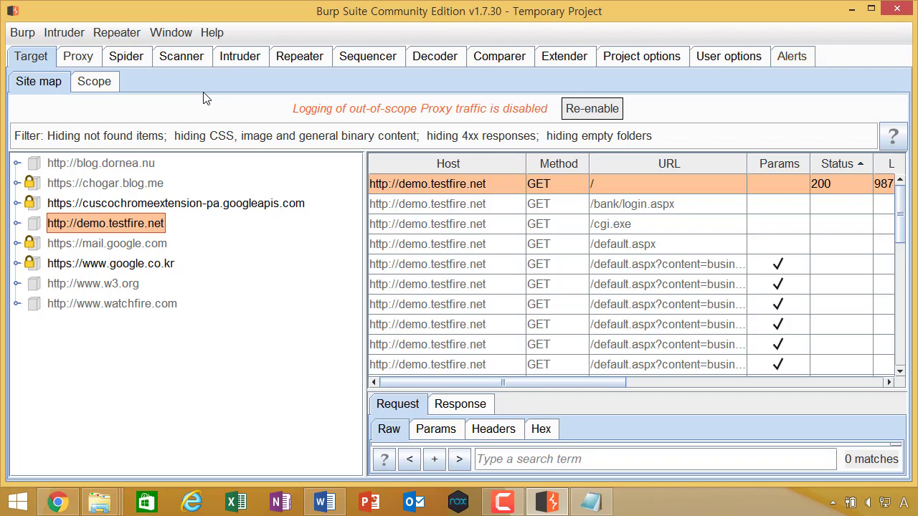
Filter the site map to show only in-scope items
right_click(142, 244)
click(124, 228)
click(124, 229)
click(98, 140)
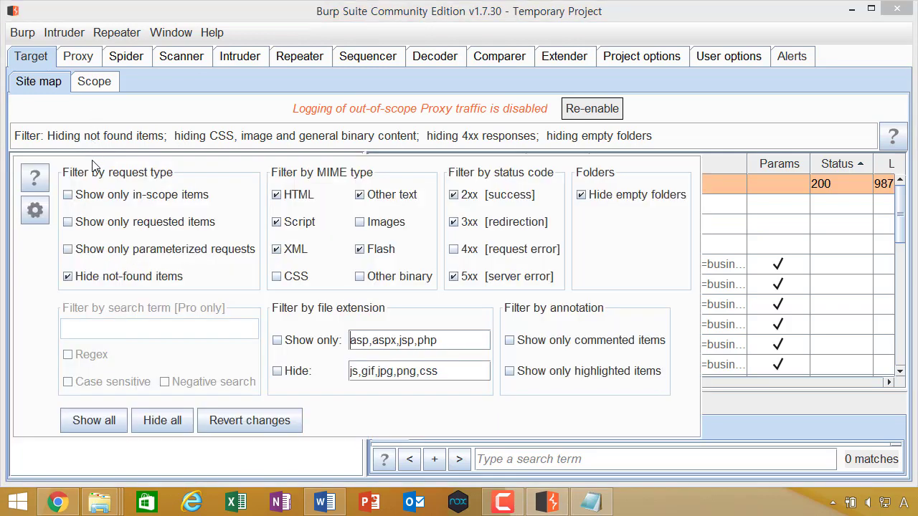
click(103, 199)
click(144, 140)
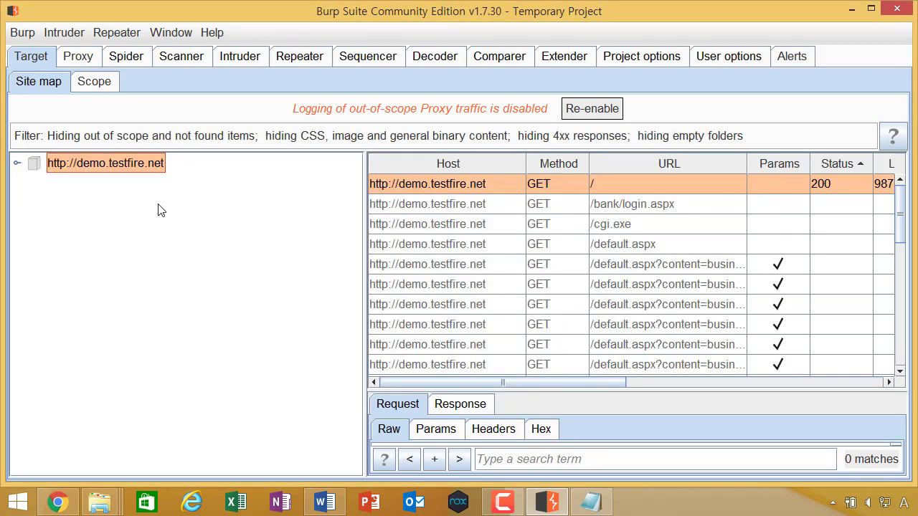
Expand the demo.testfire.net host in the site map and select its cgi.exe entry
click(19, 163)
click(18, 164)
click(17, 163)
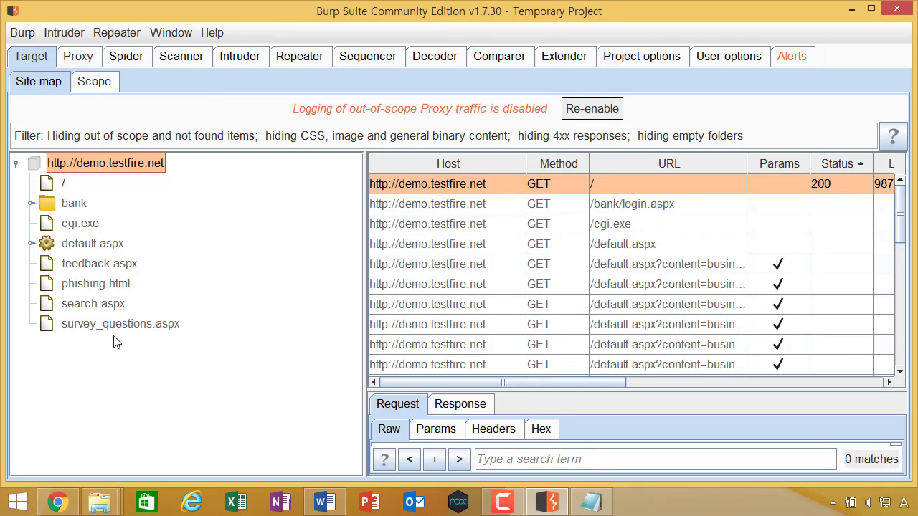
click(80, 224)
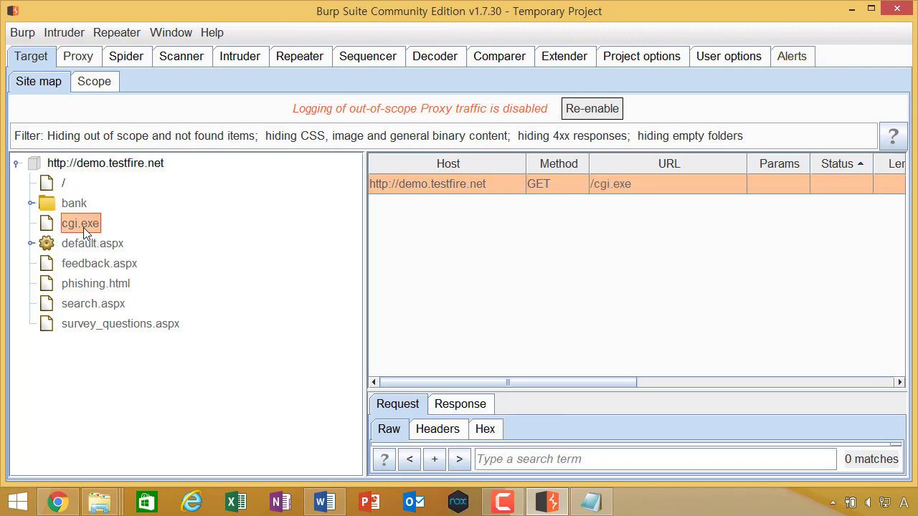
Switch to Chrome, download cgi.exe from demo.testfire.net, and close the Downloads folder window
key(alt+Tab)
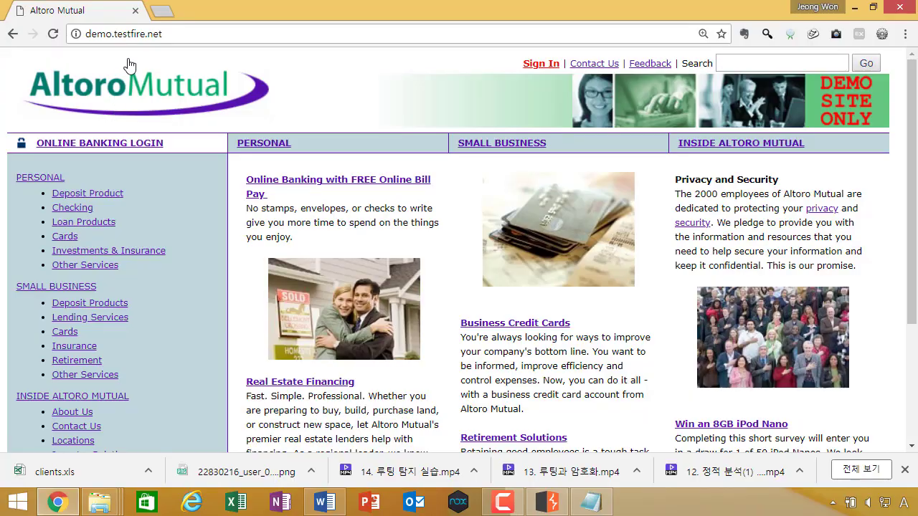
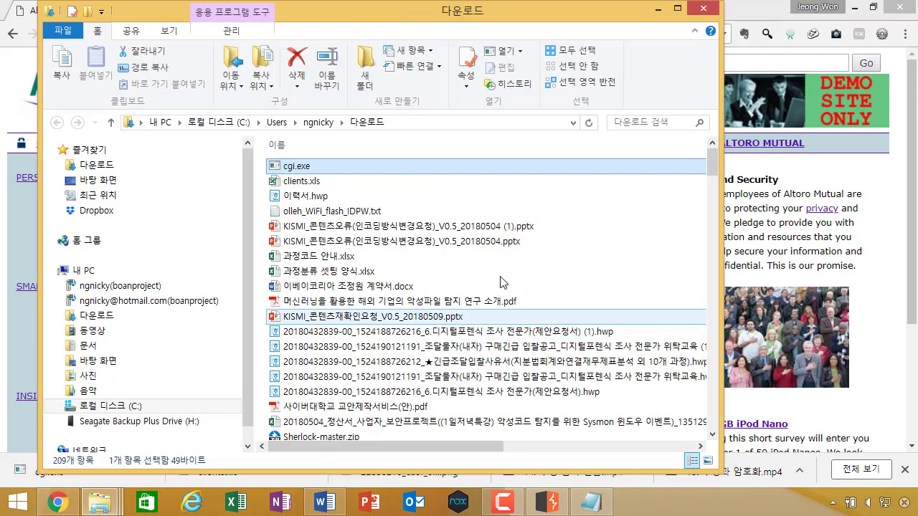
click(709, 9)
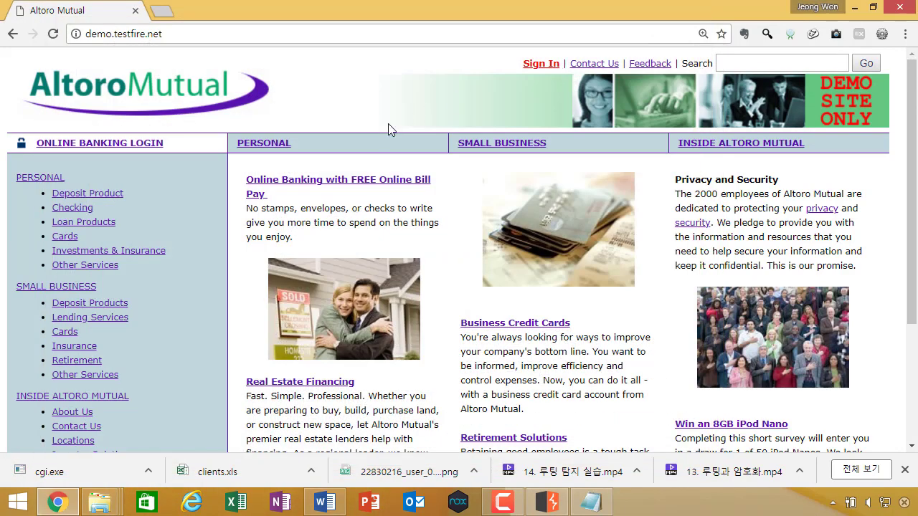
scroll(799, 370, down, 3)
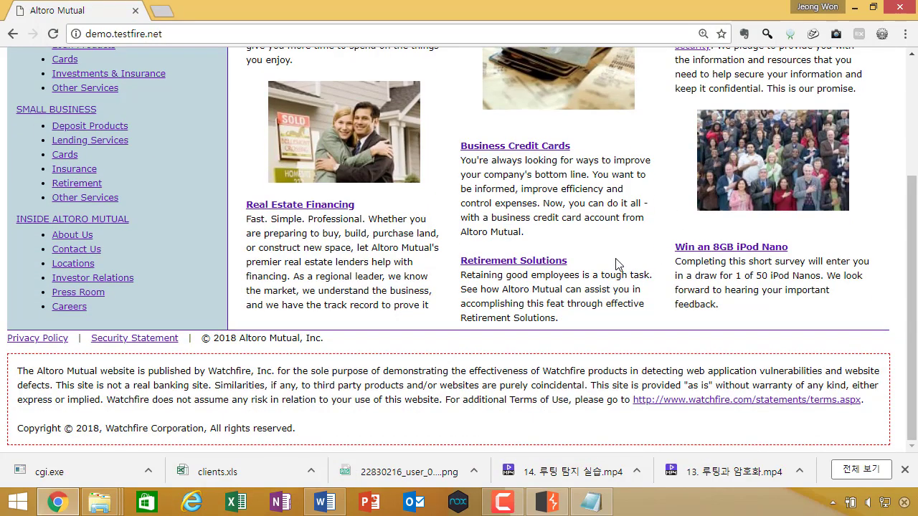
scroll(615, 263, up, 2)
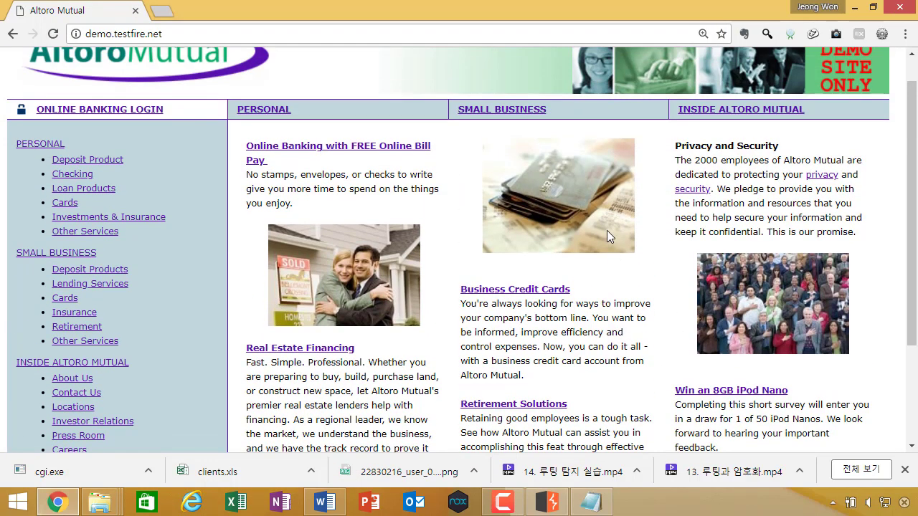
Switch to Burp Suite and view the engagement tools offered for the demo.testfire.net host
key(alt+Tab)
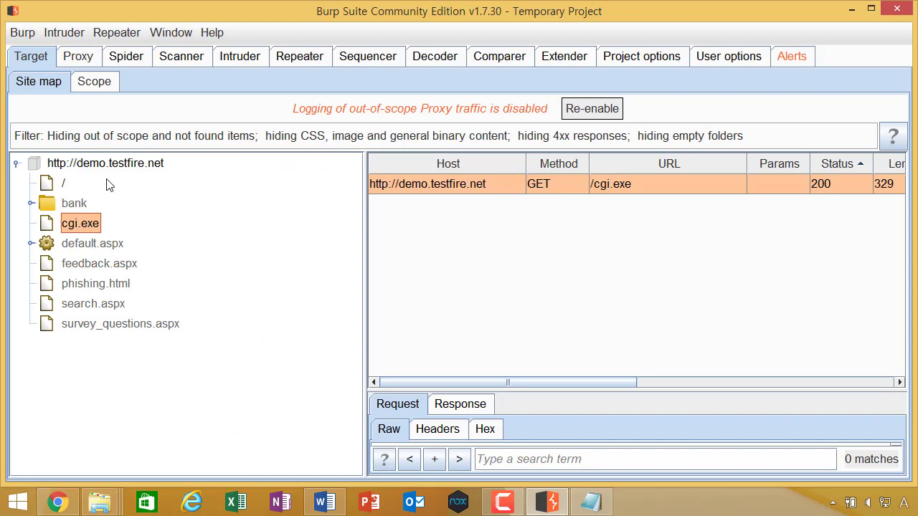
click(118, 167)
right_click(119, 166)
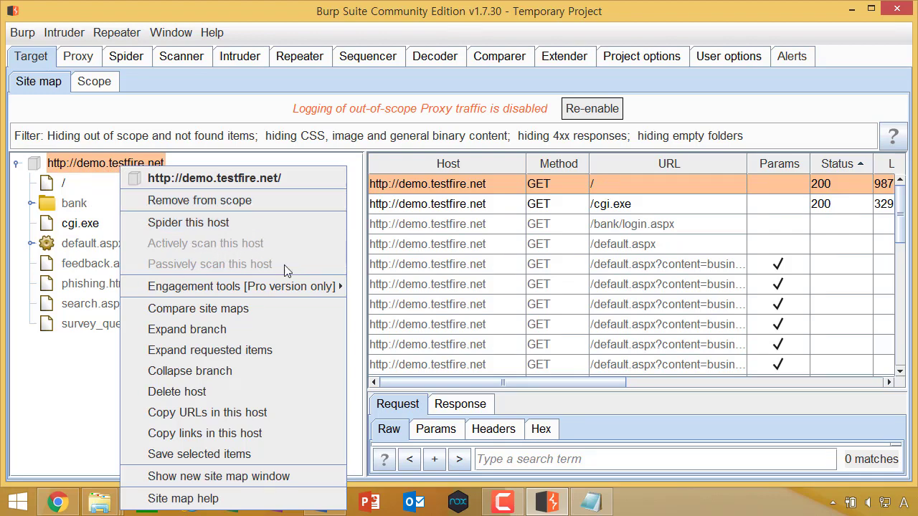
mouse_move(266, 293)
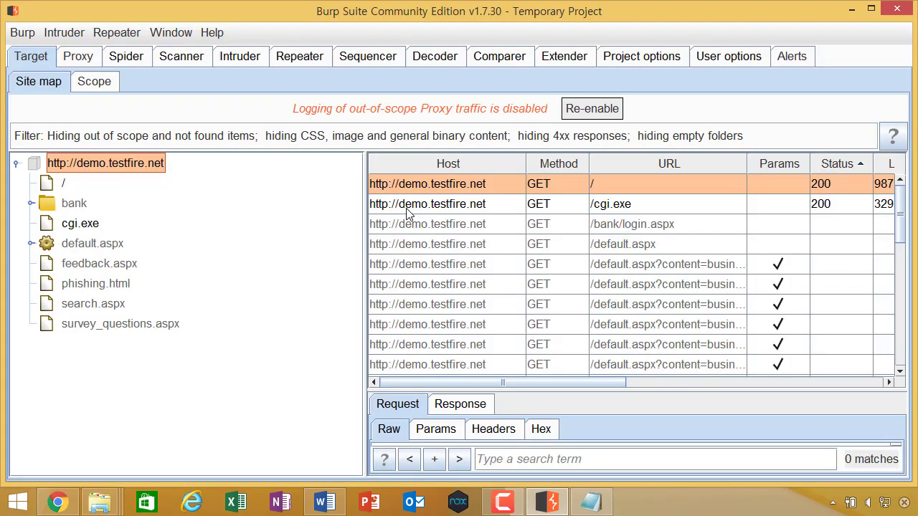
Switch to Notepad and highlight the spider definition line in the notes
click(591, 502)
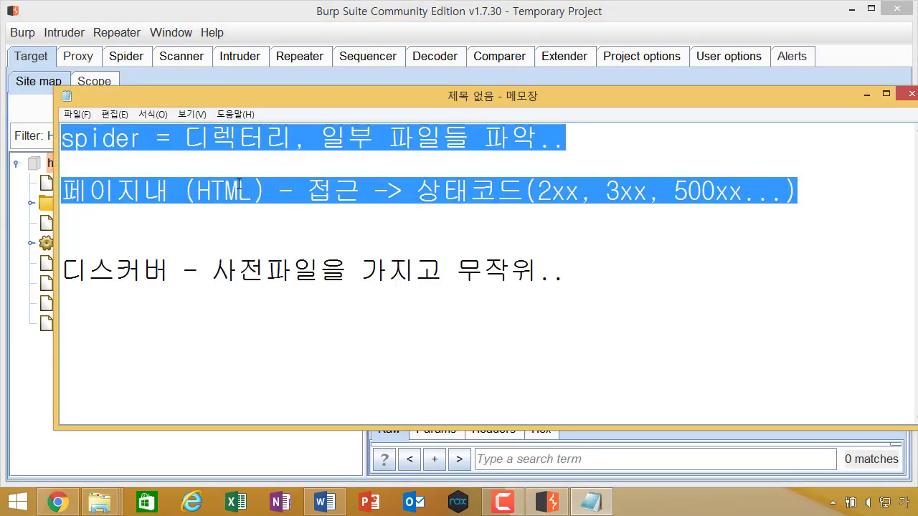
click(559, 137)
drag(560, 137, 142, 138)
click(133, 137)
Switch back to Burp Suite, spider the demo.testfire.net host, and open the Spider view
key(alt+Tab)
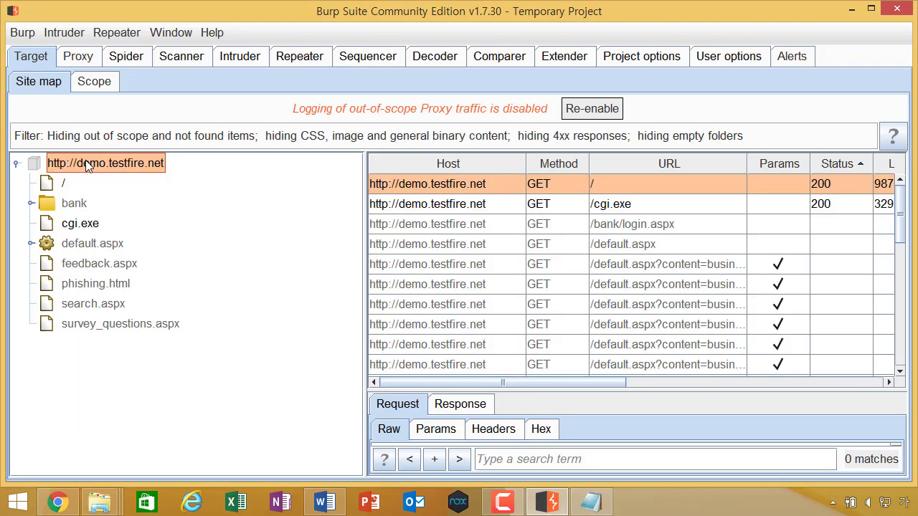
right_click(86, 165)
click(182, 219)
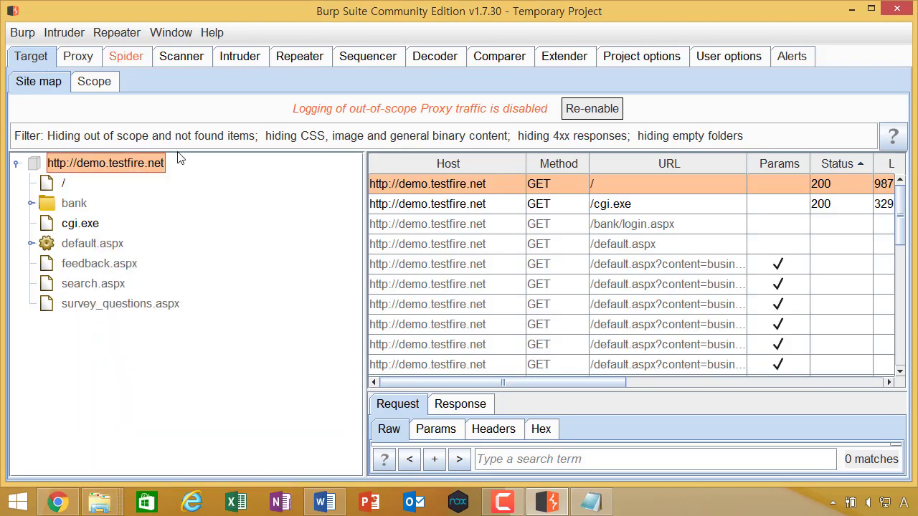
click(119, 56)
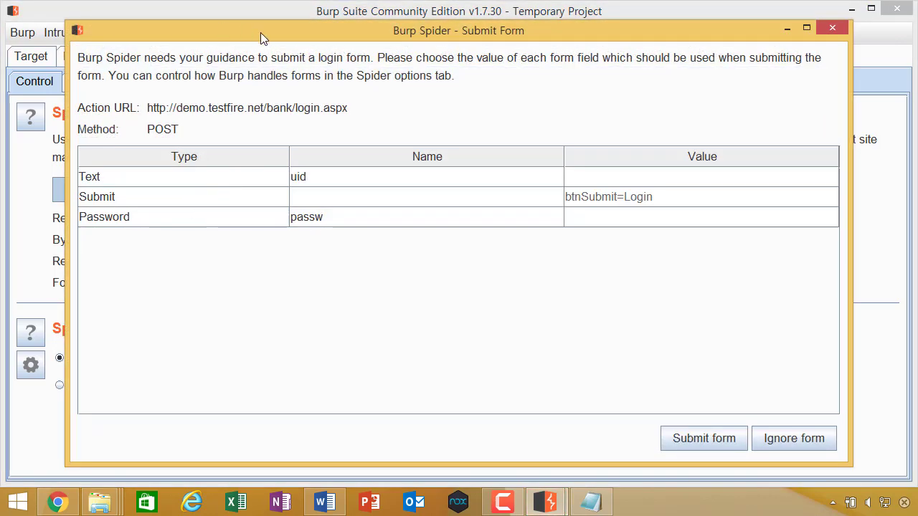
Move the Submit Form dialog aside, switch to Notepad, and reposition the notes window over part of the dialog
drag(260, 33, 224, 32)
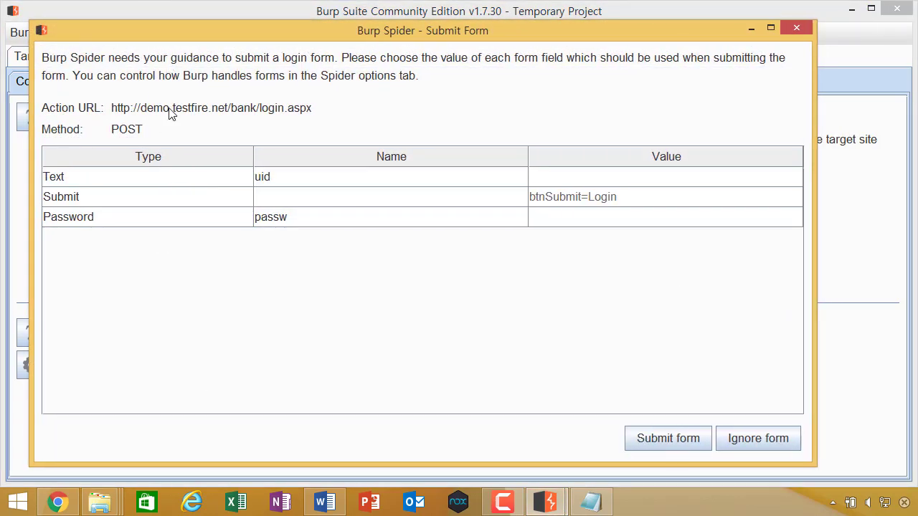
click(591, 502)
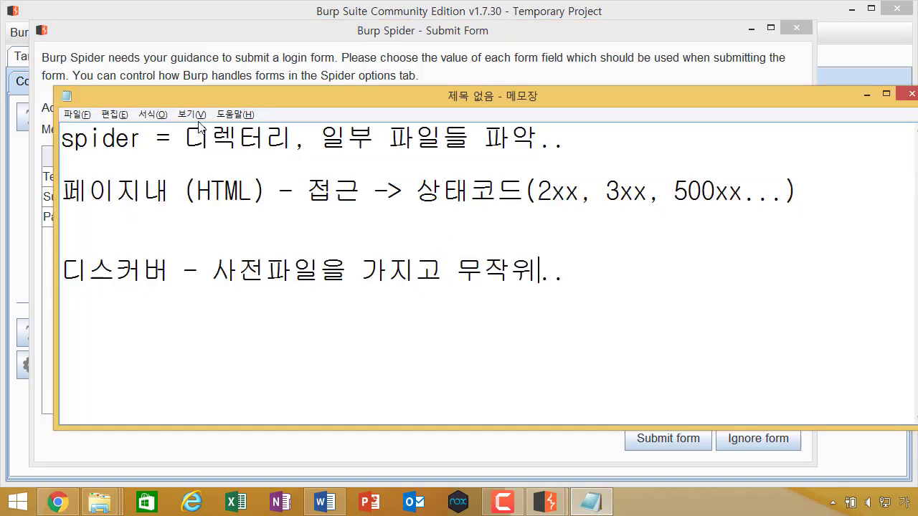
drag(220, 93, 223, 64)
drag(344, 73, 425, 61)
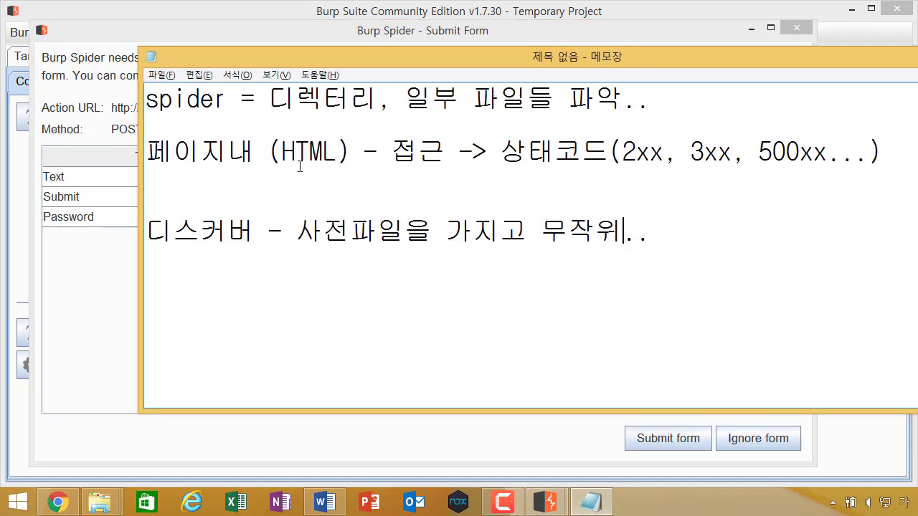
Add the note line "게시판 글 작성을 해서 확인.." between the HTML page line and the 디스커버 line, with blank lines below it
click(380, 200)
key(Return)
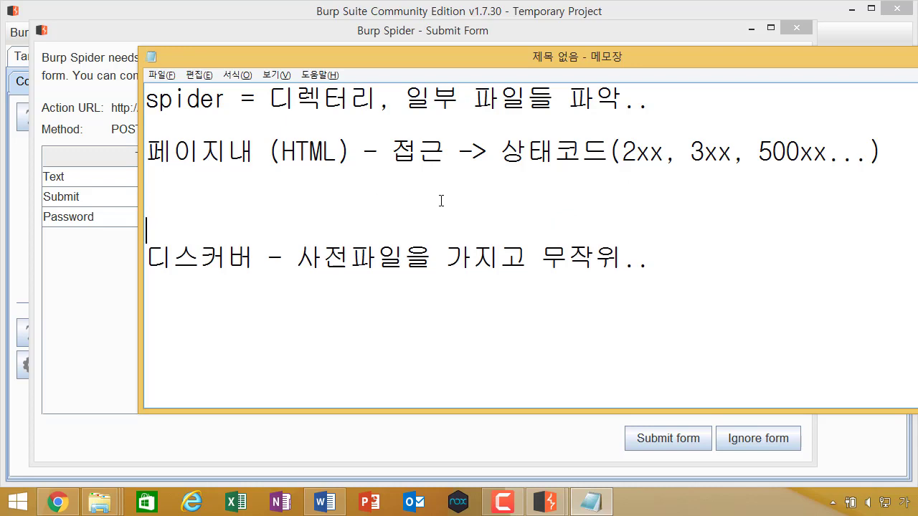
key(Up)
text(게시판)
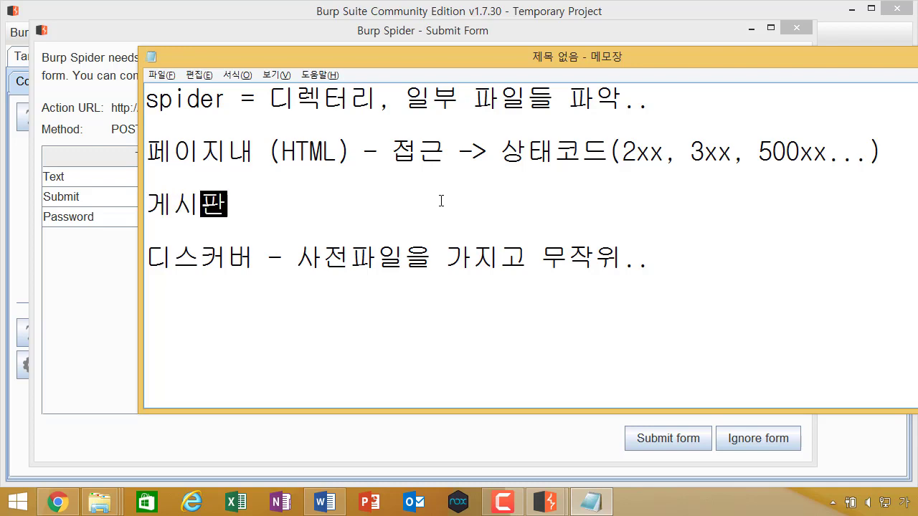
text( 글 작성)
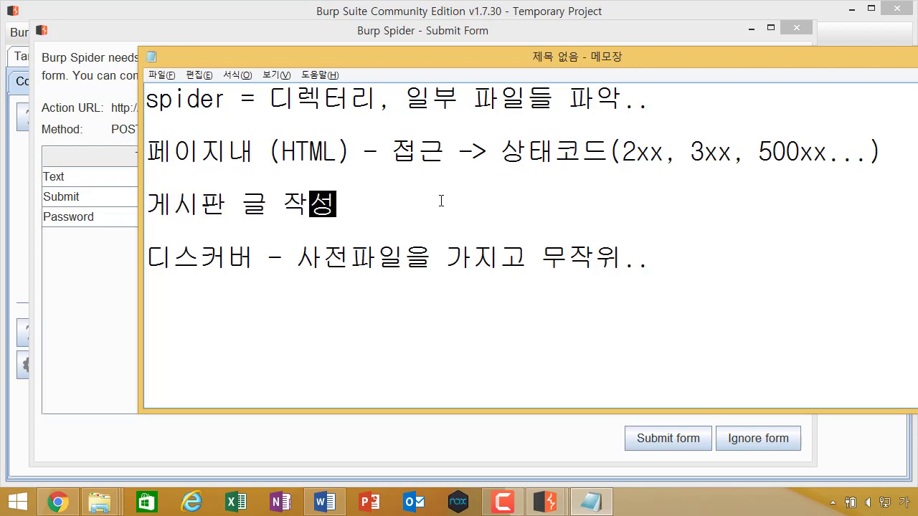
text(을 해서 확인..)
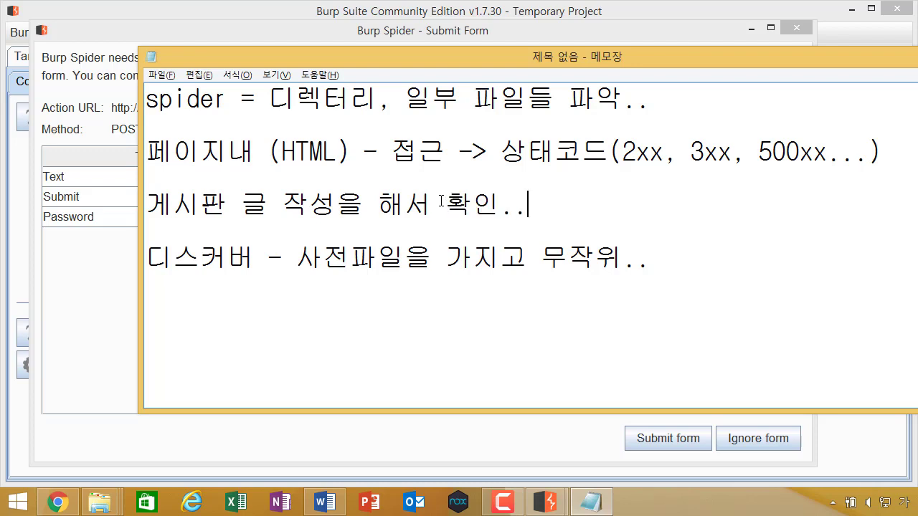
key(Return)
key(Return)
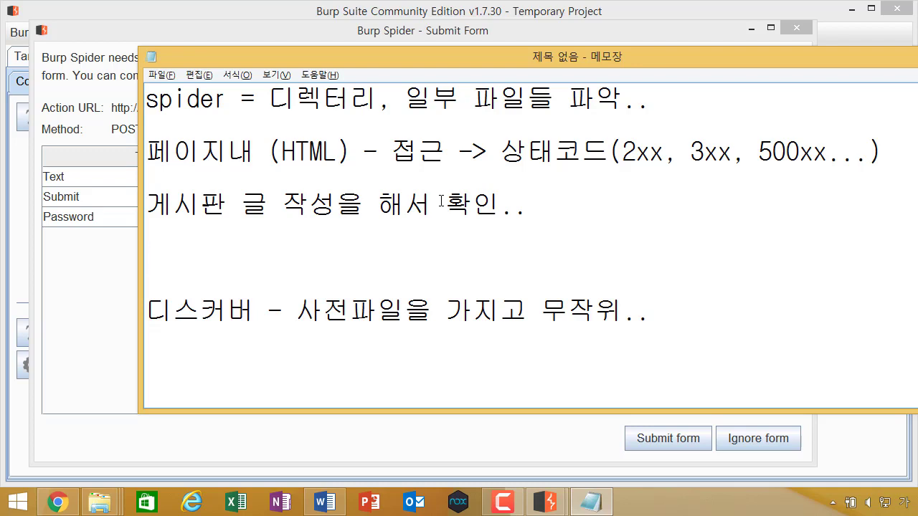
Highlight the end of the 게시판 note line and switch to Burp Spider's Submit Form dialog to view the login form
drag(353, 202, 549, 197)
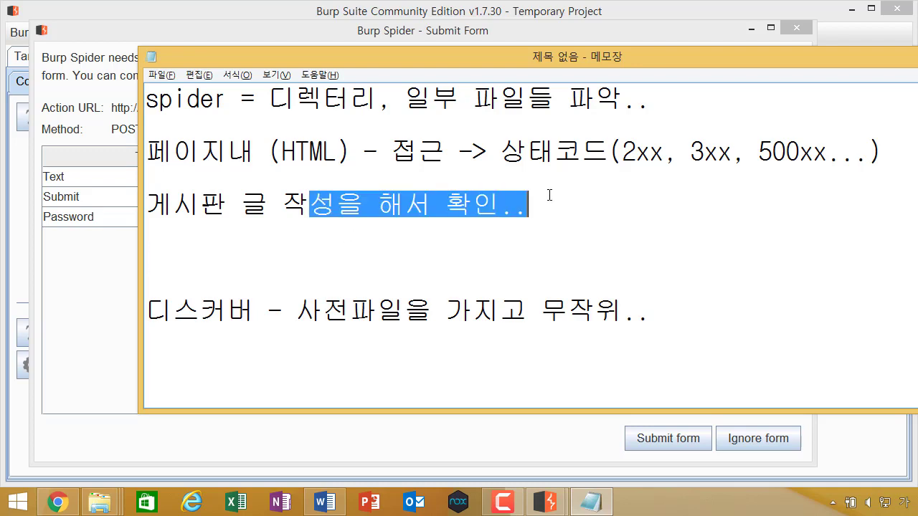
click(480, 256)
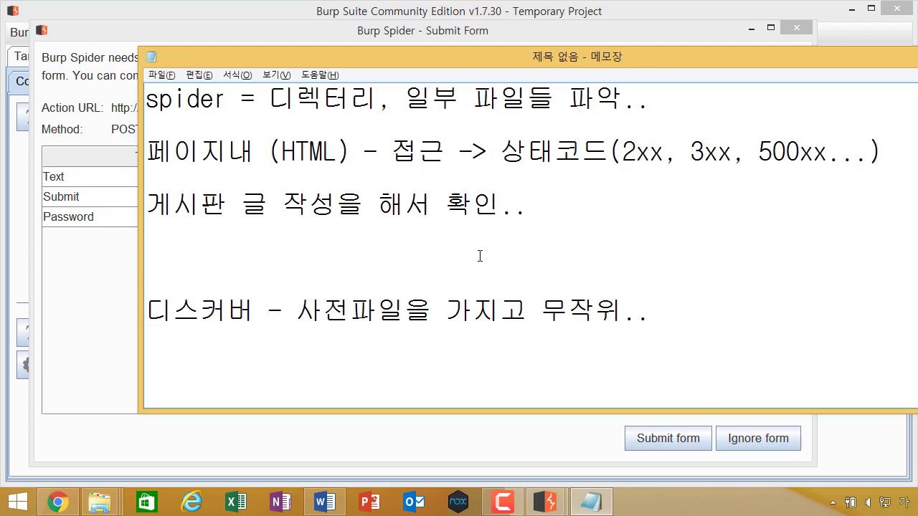
click(351, 29)
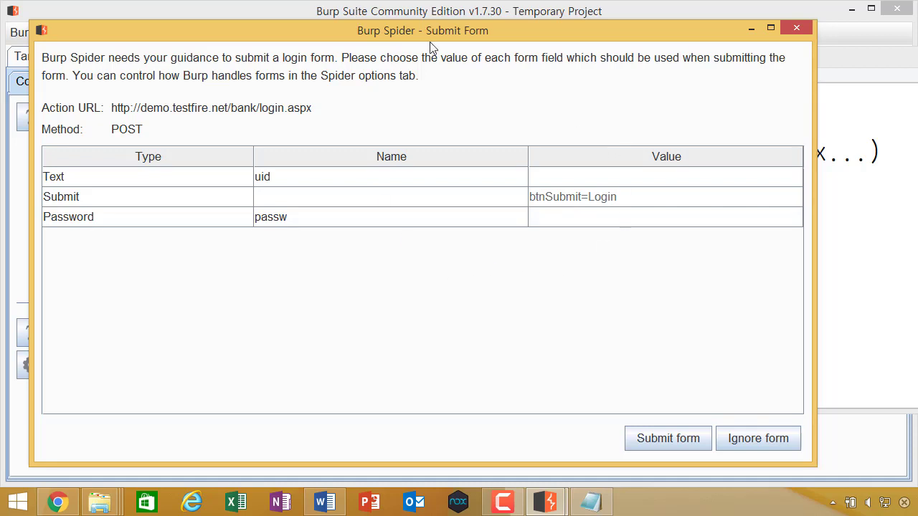
Switch back to Notepad and delete the "게시판 글 작성을 해서 확인.." line with its surplus blank lines
key(alt+Tab)
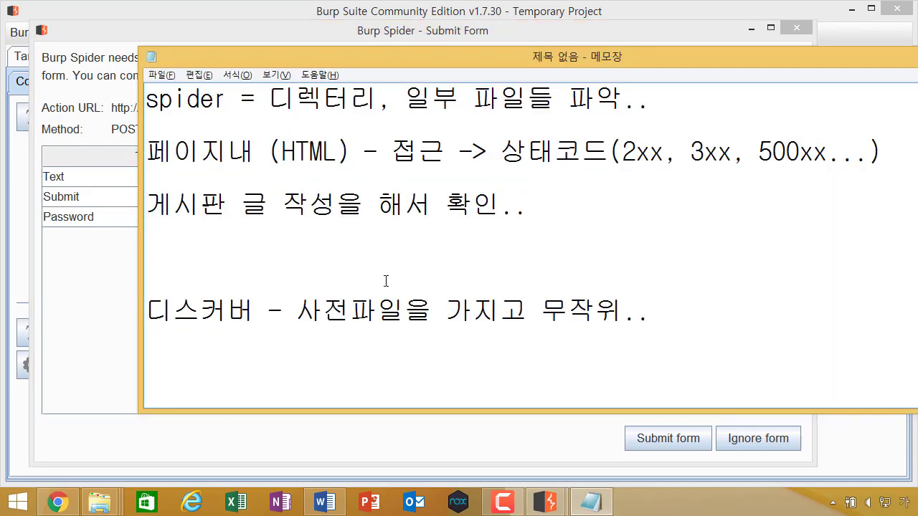
drag(584, 216, 35, 196)
key(Delete)
key(Delete)
key(Delete)
key(BackSpace)
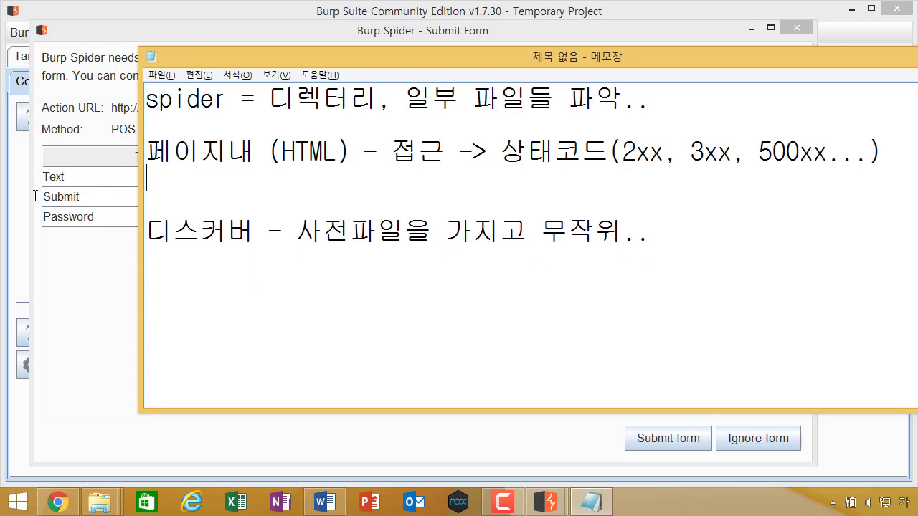
Add the note line "로그인 인증 -> 1. 게시물 입력 가능??" above the 디스커버 line, separated by blank lines
key(Return)
key(Return)
text(ㅇ)
key(BackSpace)
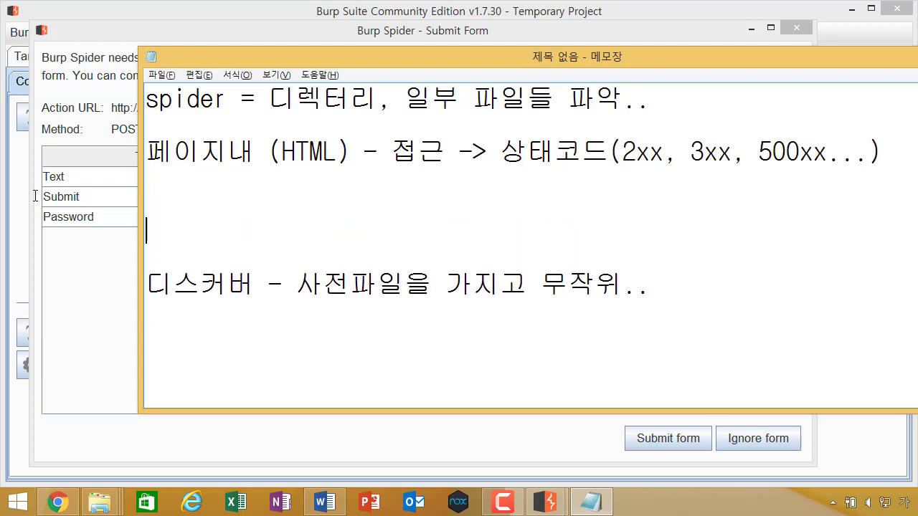
text(로그인 인증)
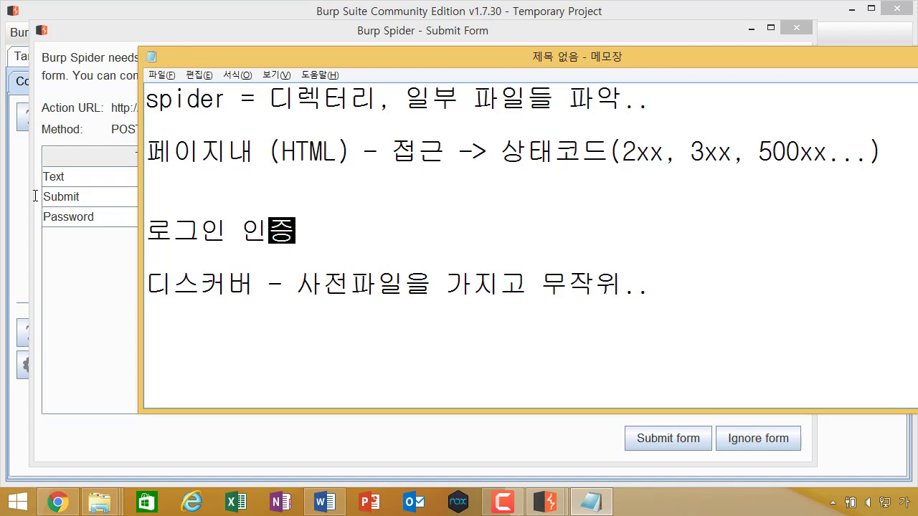
text( ->)
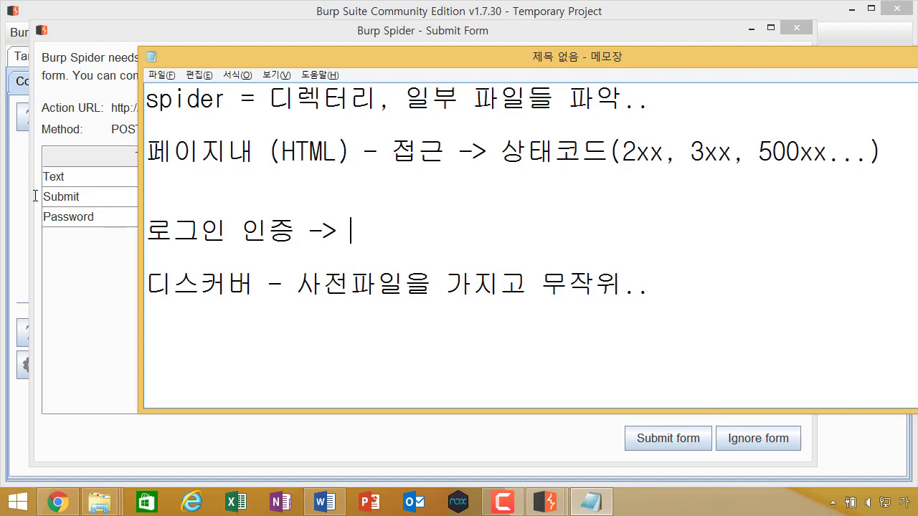
text(1. 게심ㄹ)
key(BackSpace)
key(BackSpace)
text(시)
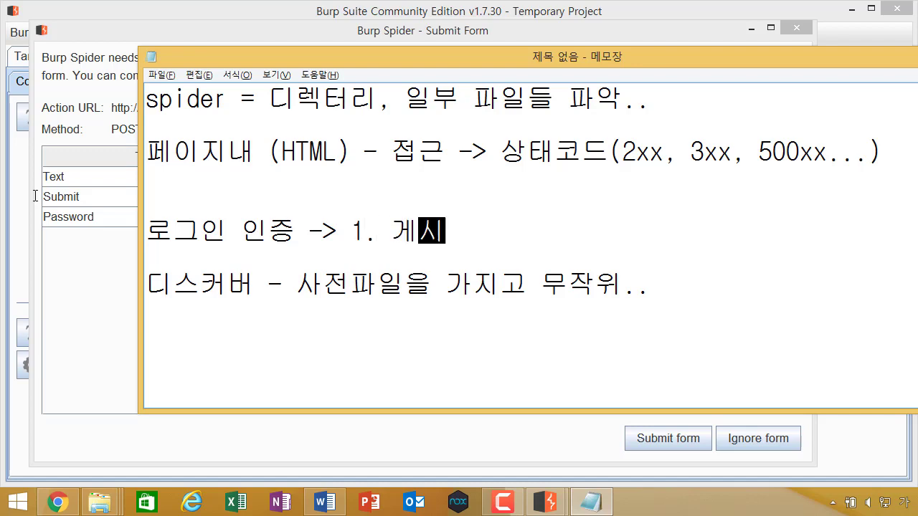
text(물 입력 가능??)
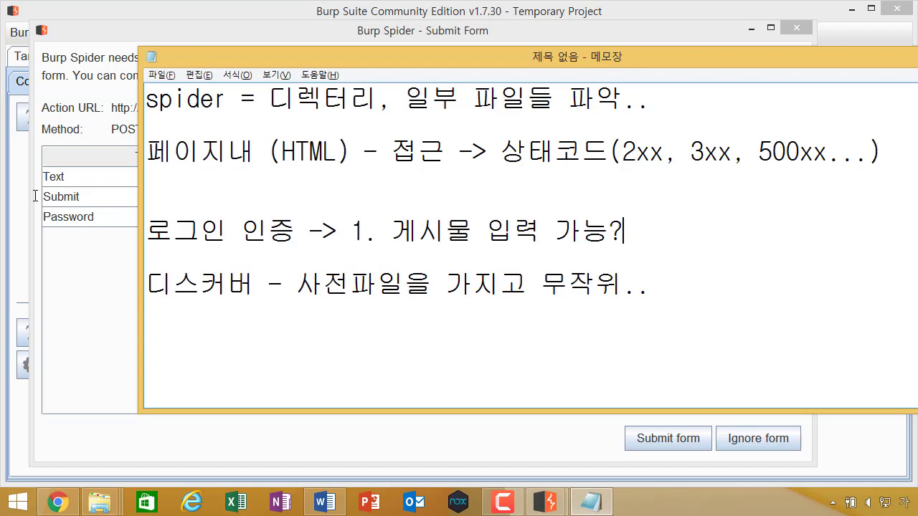
Add "2. 정보 수정??..." as the second item beneath the 로그인 인증 note, indented under item 1
key(Return)
text(2. 정보)
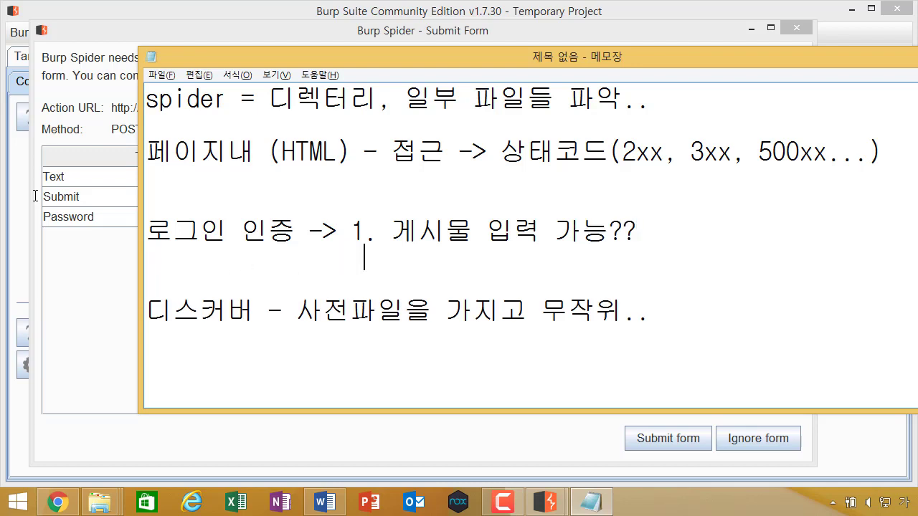
text( 수정)
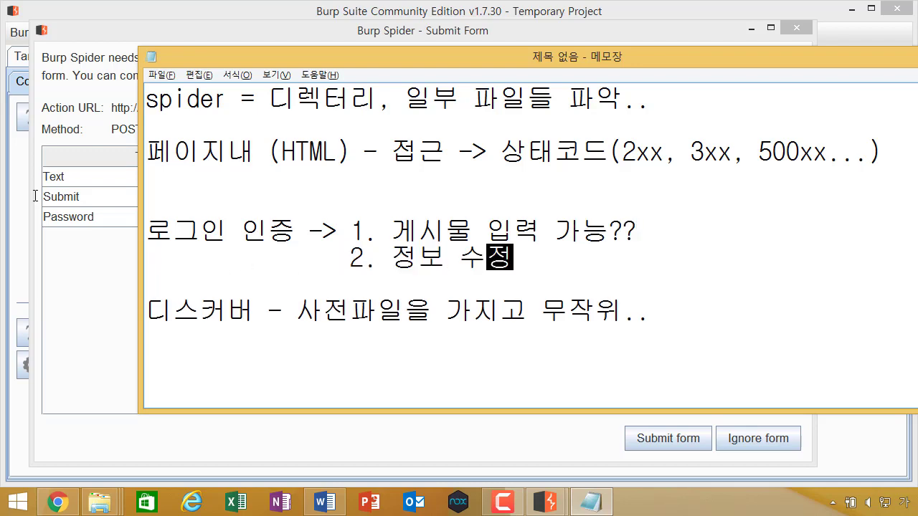
text(??...)
Add "3. 입금/출금" as the third indented item of the 로그인 인증 note
key(Return)
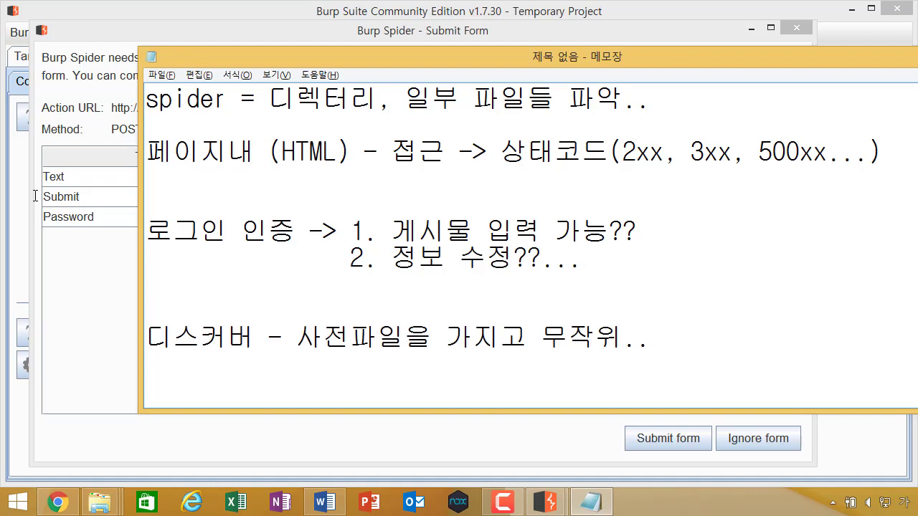
text(3..)
key(BackSpace)
text(<ㅂ)
key(BackSpace)
text(이)
key(BackSpace)
key(BackSpace)
key(BackSpace)
text(입금)
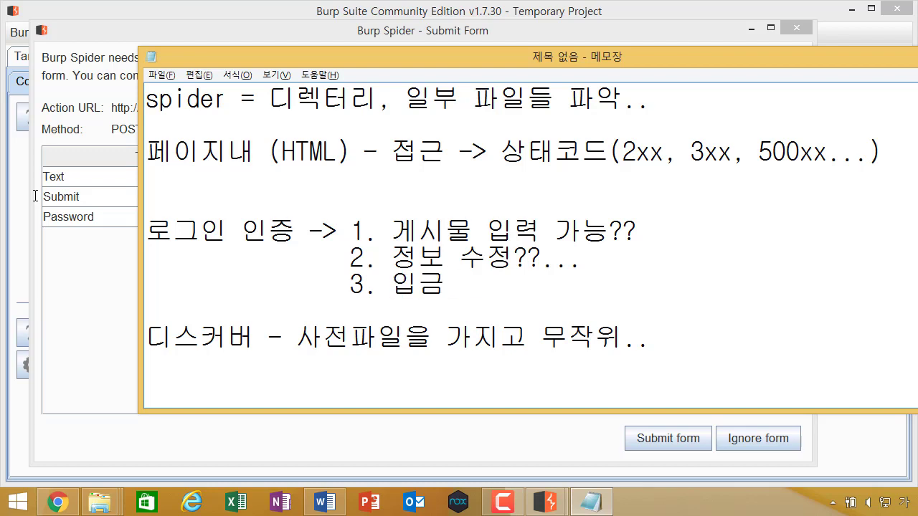
text(/출ㄱㅡㅁ)
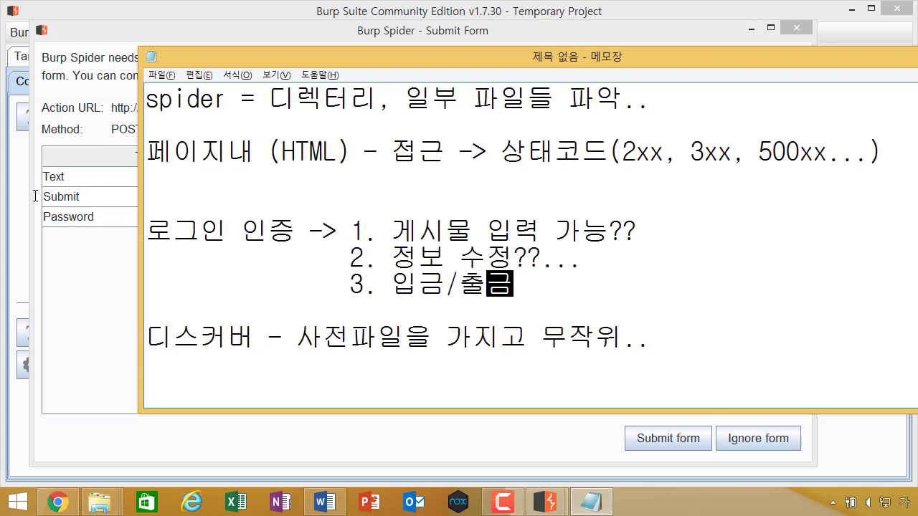
Add "4. 계좌조회.." as the fourth indented item of the 로그인 인증 note
key(Return)
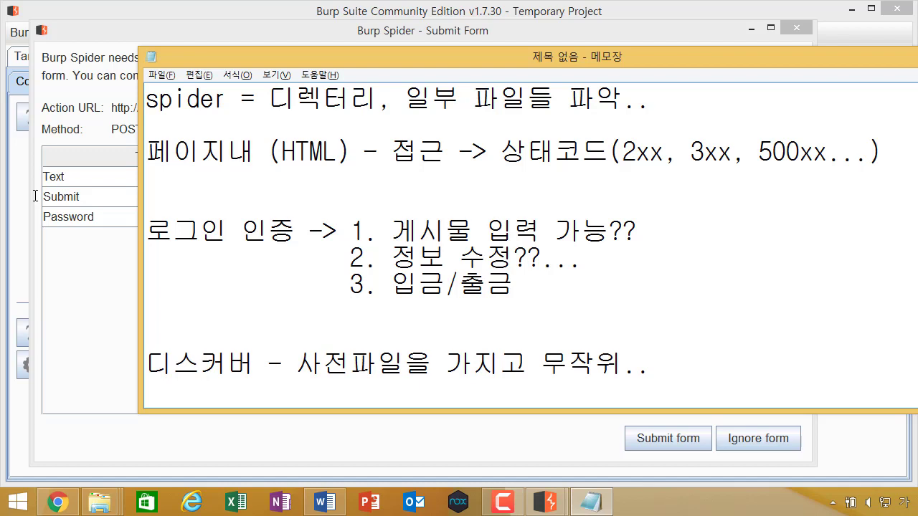
text(4. 계좌좋)
text(회..)
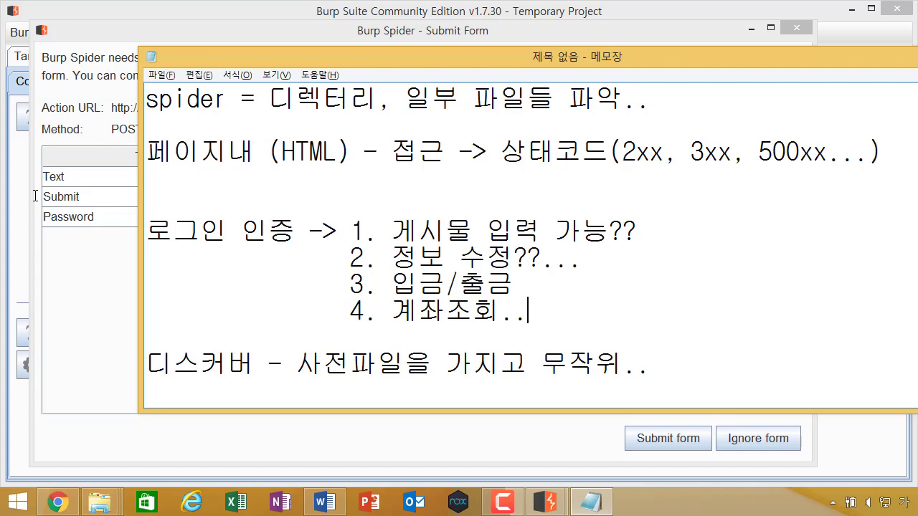
View Burp Spider's Submit Form dialog, return to Notepad, and highlight the 로그인 인증 heading and its numbered items
click(133, 266)
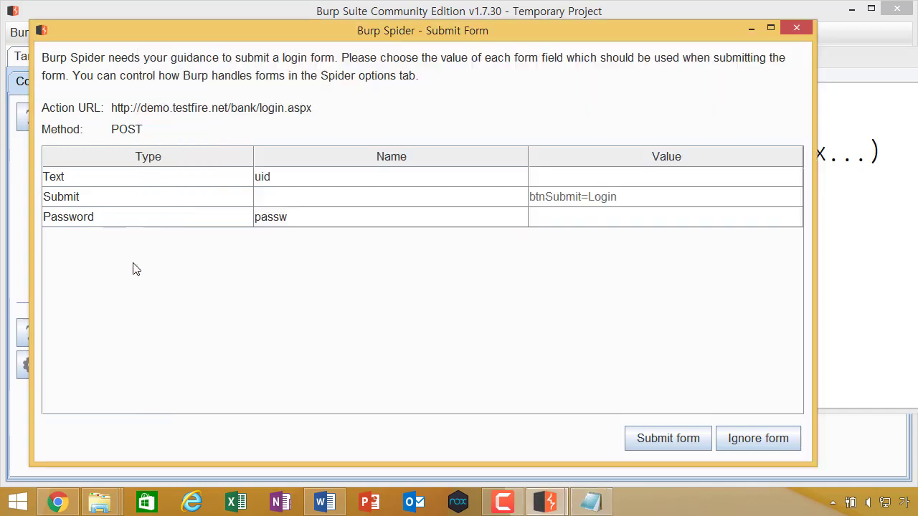
key(alt+Tab)
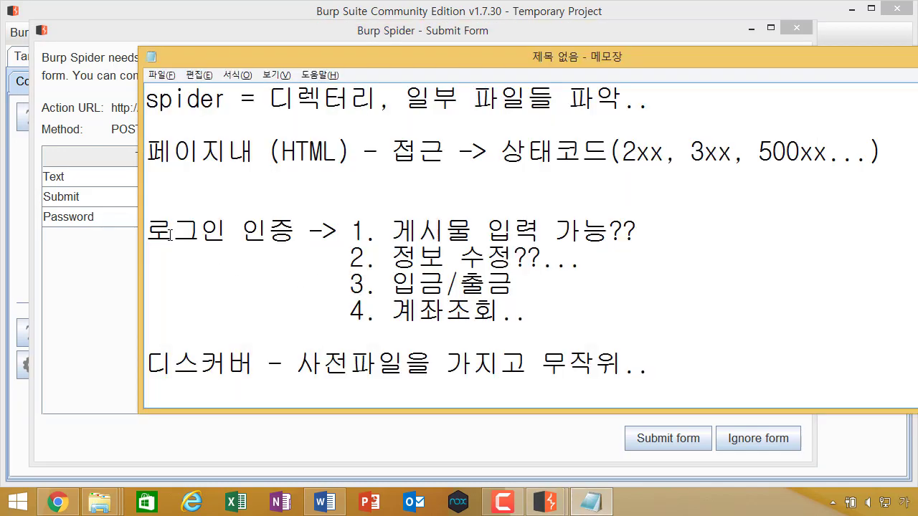
drag(146, 231, 324, 231)
drag(514, 231, 512, 287)
click(615, 313)
Insert the line "비 로그인 인증 페이지..." above the 로그인 인증 note, followed by a blank line
click(263, 188)
click(334, 205)
key(Return)
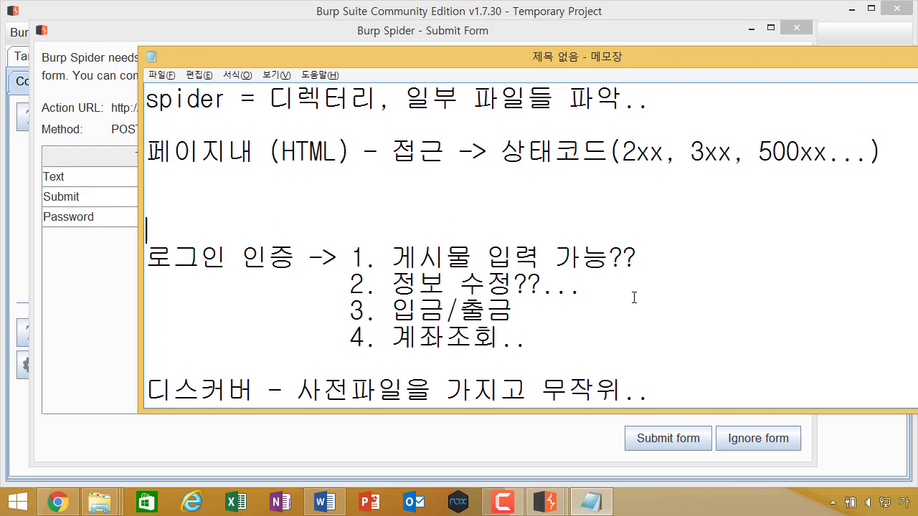
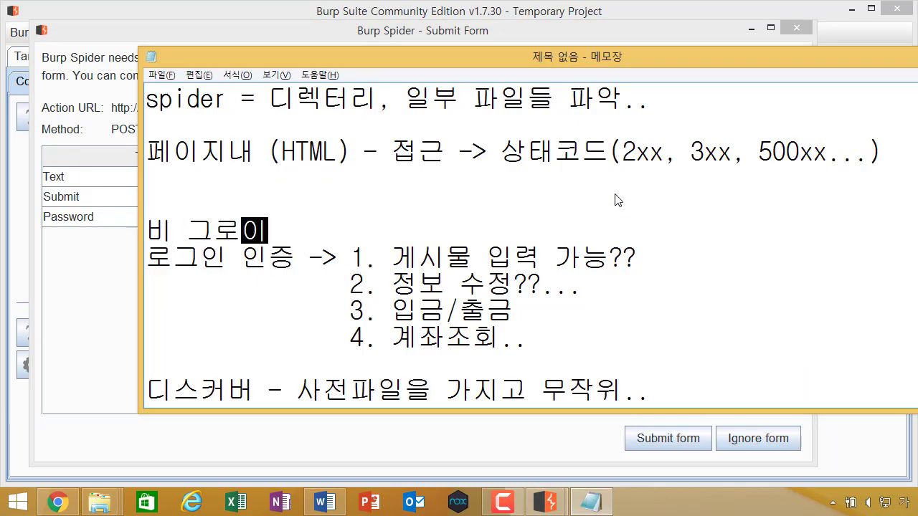
text(로그인 ㅇ니ㅡㅈ)
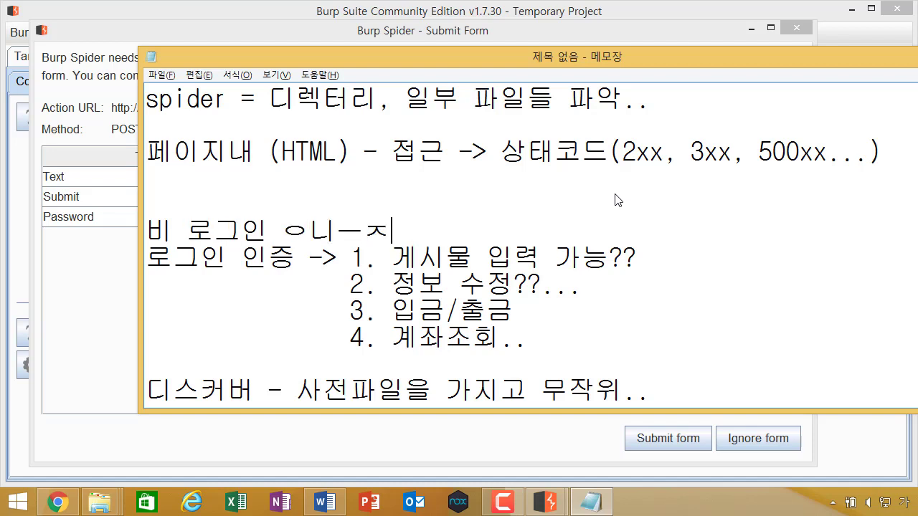
key(BackSpace)
key(BackSpace)
key(BackSpace)
key(BackSpace)
text(인증 페이지...)
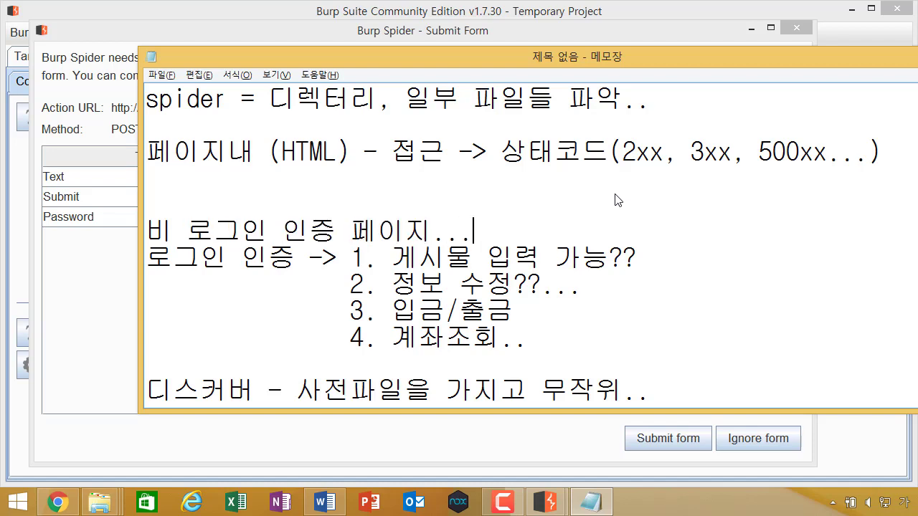
key(Return)
Extend the 로그인 인증 heading to "로그인 인증 페이지", indent items 2 to 4 further, and reposition the notes window
scroll(588, 168, down, 1)
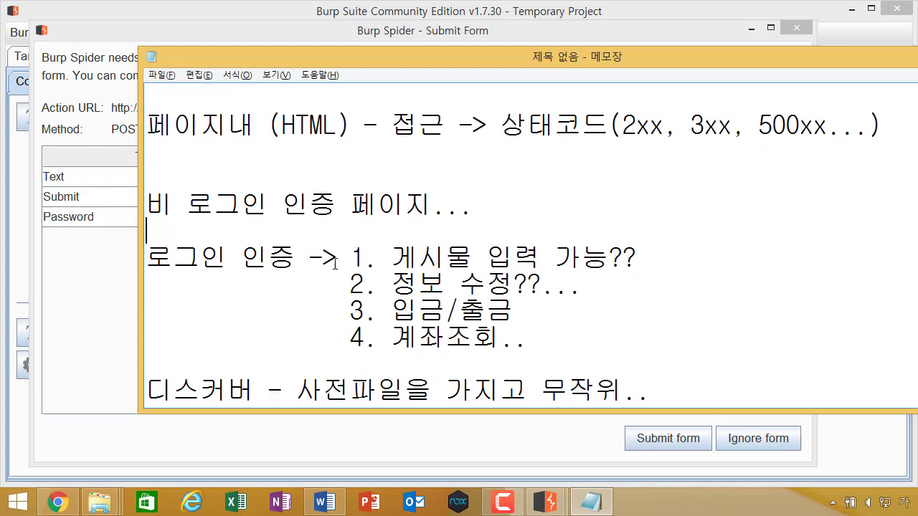
click(299, 259)
text(페이지)
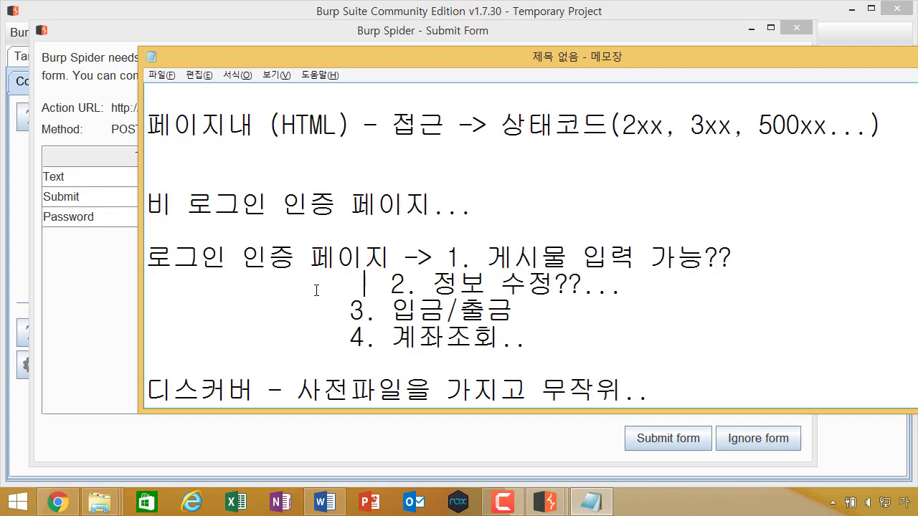
click(314, 312)
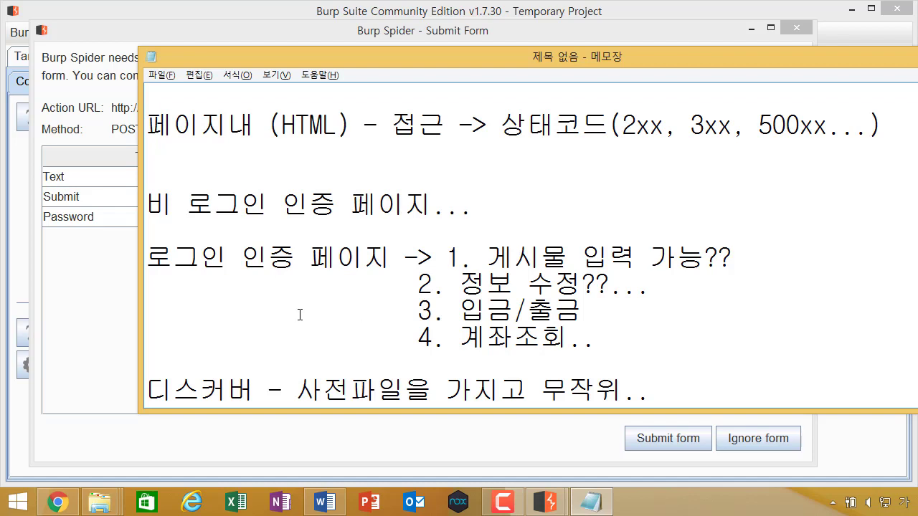
drag(337, 57, 302, 33)
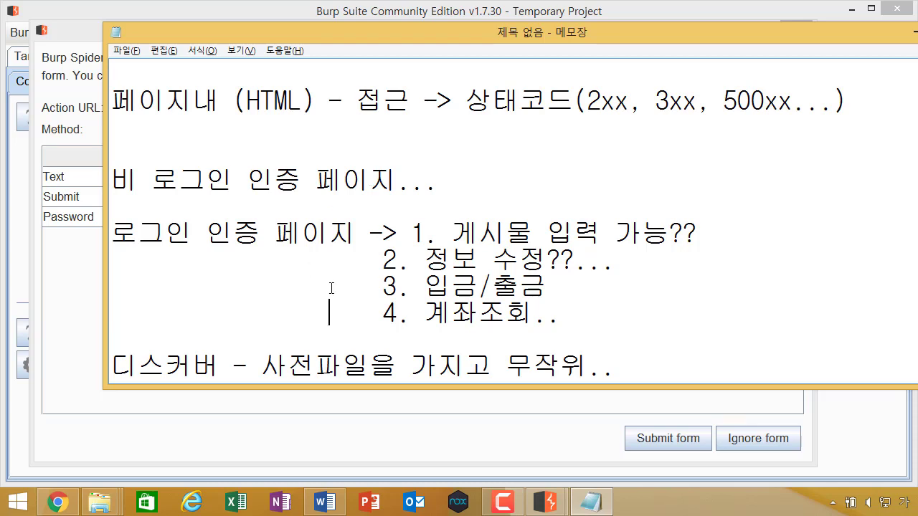
Highlight the 비 로그인 인증 페이지 line and the 로그인 인증 페이지 note with its four numbered items for review
scroll(337, 292, up, 1)
scroll(336, 293, down, 1)
click(532, 312)
drag(606, 313, 112, 226)
click(112, 226)
drag(138, 179, 380, 179)
click(329, 201)
drag(172, 233, 262, 233)
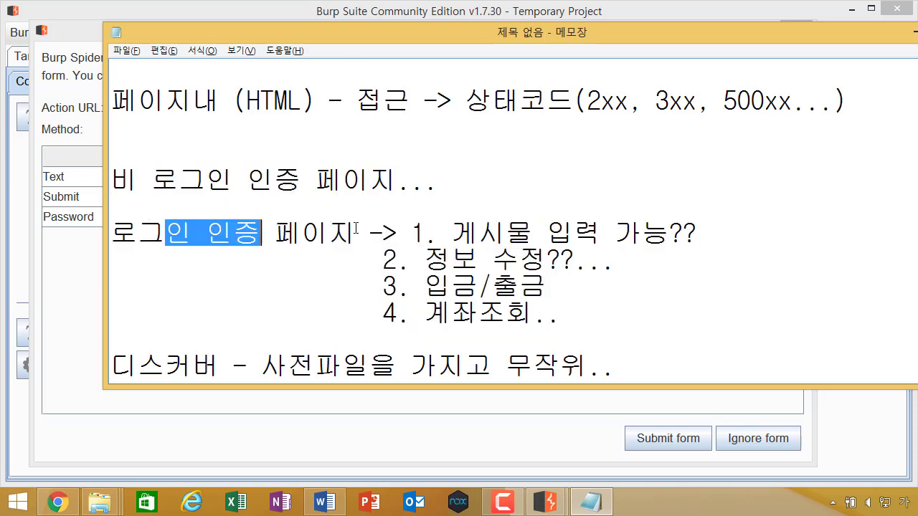
click(356, 233)
scroll(449, 276, up, 1)
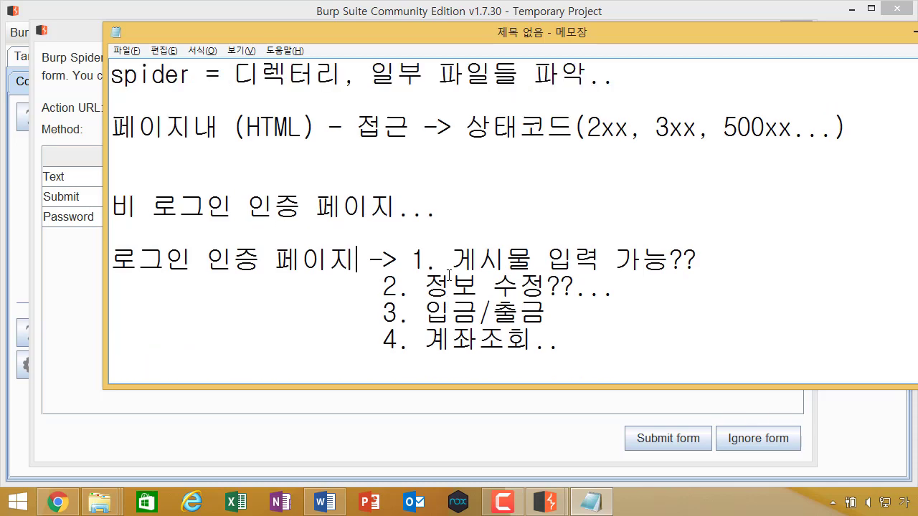
scroll(573, 294, down, 1)
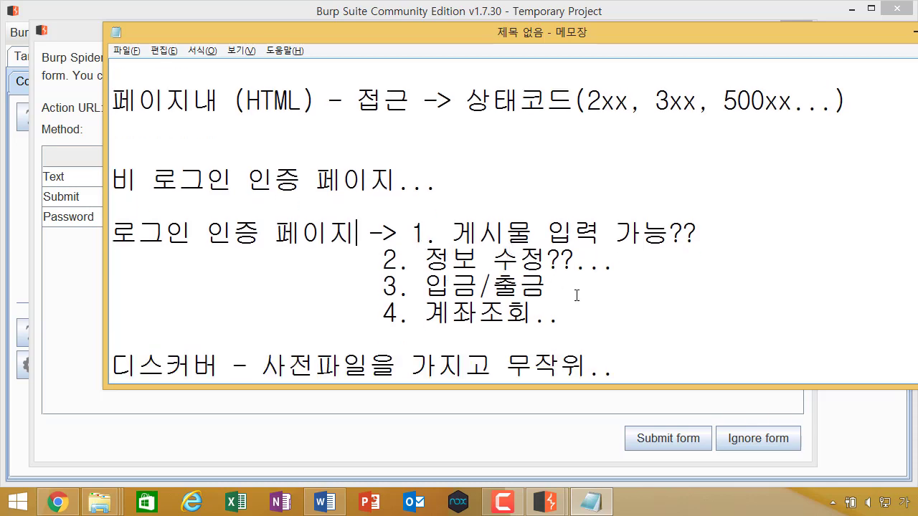
drag(563, 316, 103, 192)
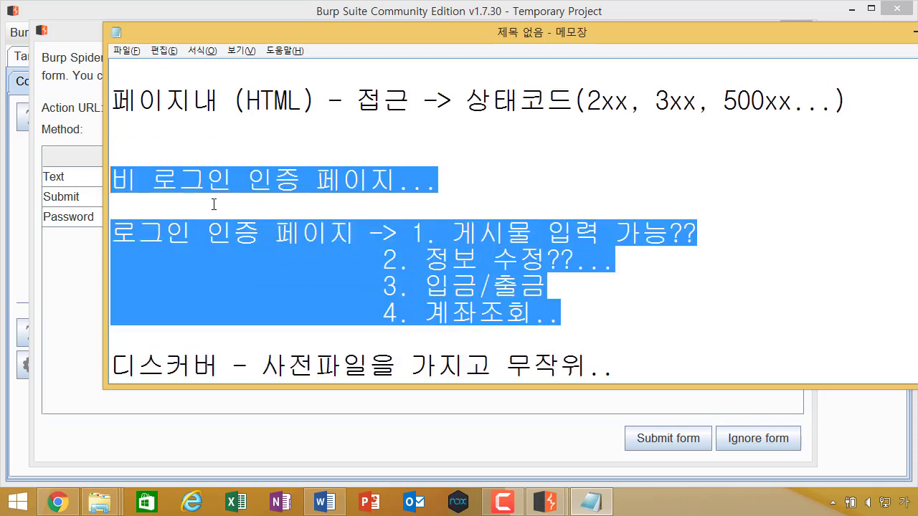
click(214, 204)
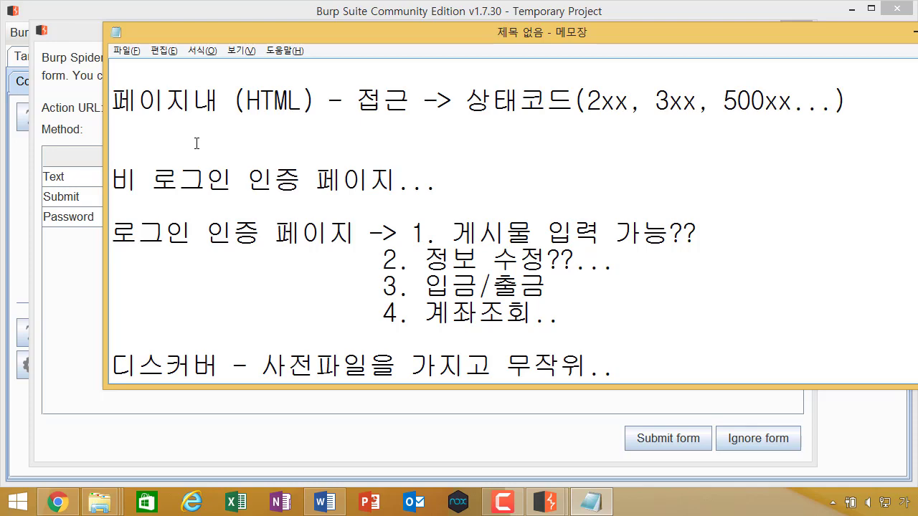
Switch to Burp Suite, minimize the Submit Form dialog, and view the available actions for the demo.testfire.net host in the site map
key(alt+Tab)
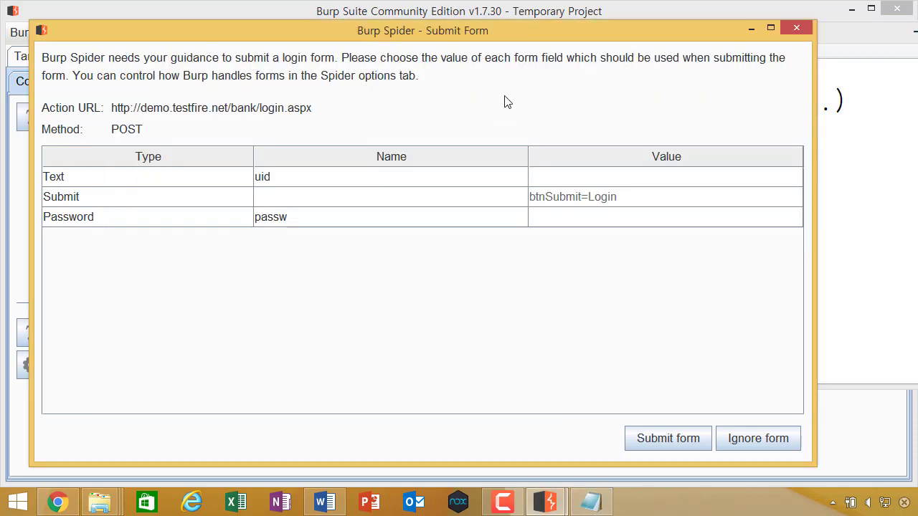
click(751, 29)
click(42, 60)
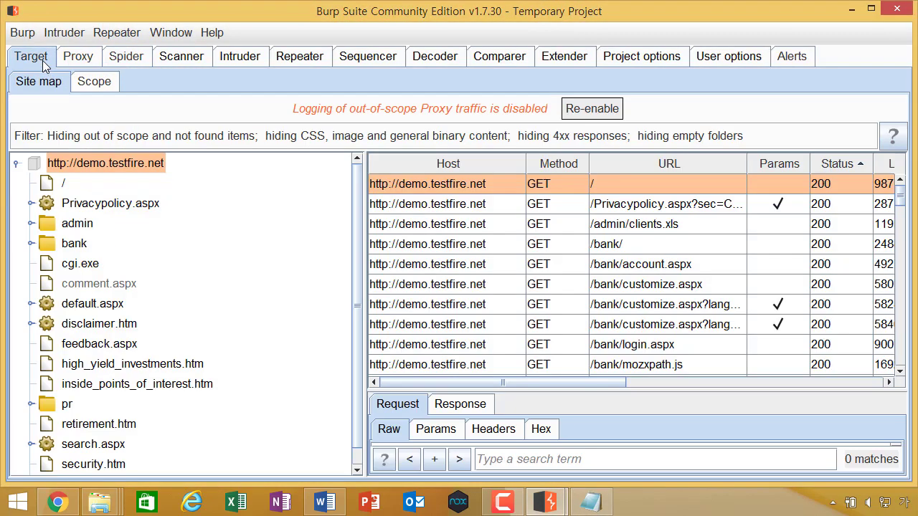
right_click(126, 163)
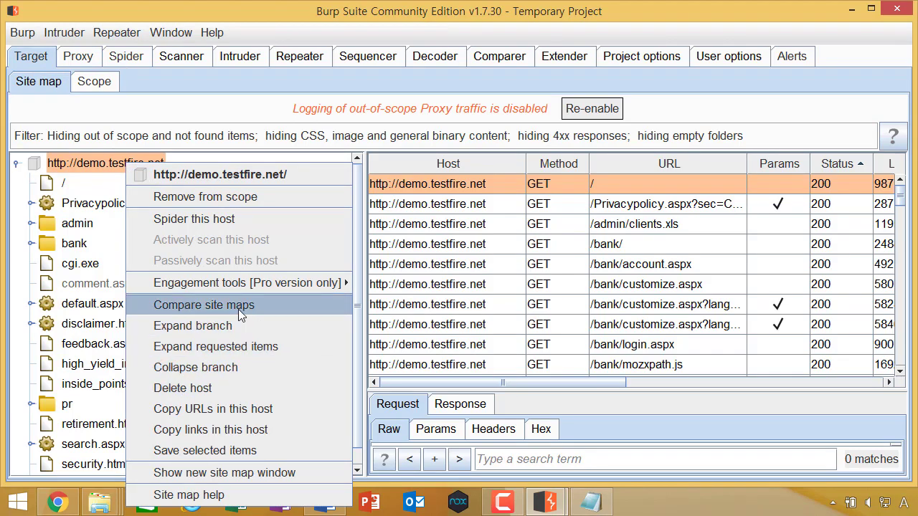
key(alt+Tab)
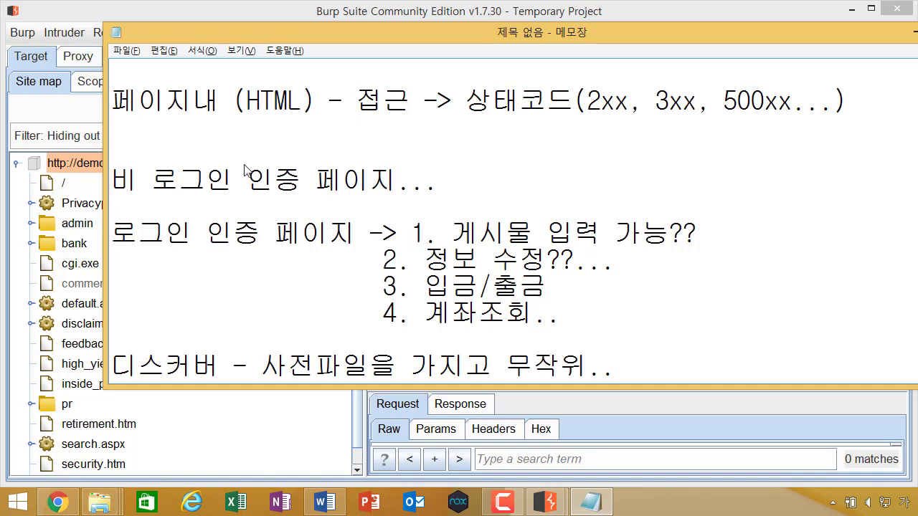
Return to Burp Spider's Submit Form dialog and ignore the login form
key(alt+Tab)
key(alt+Tab)
key(alt+Tab)
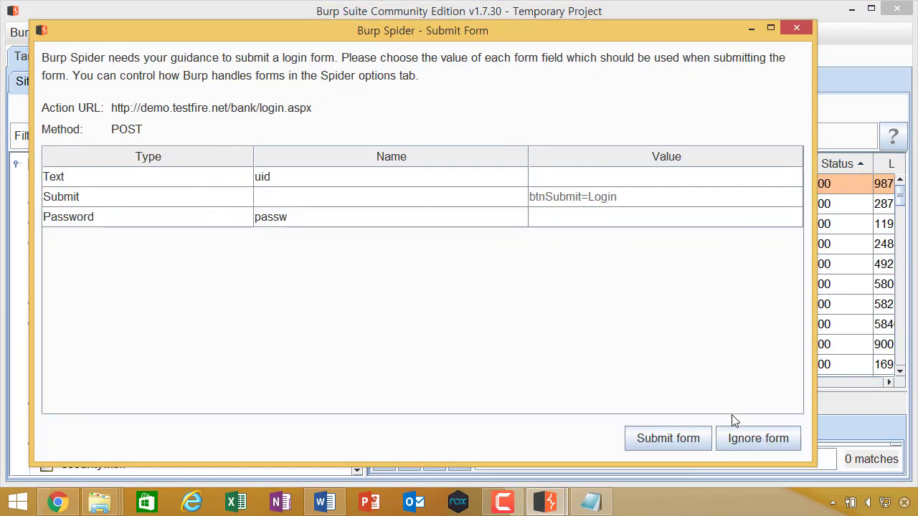
click(750, 446)
Check the target scope and the spider status, and review the demo.testfire.net tree in the site map
click(94, 82)
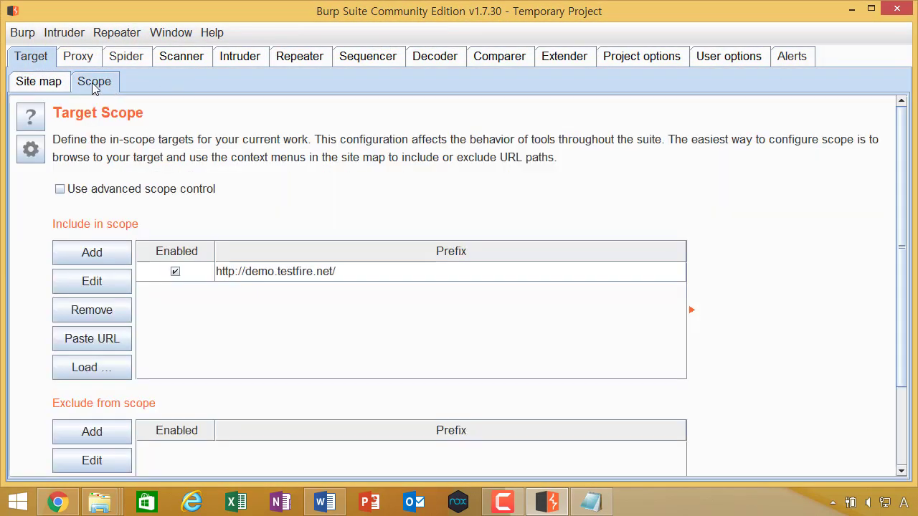
click(126, 56)
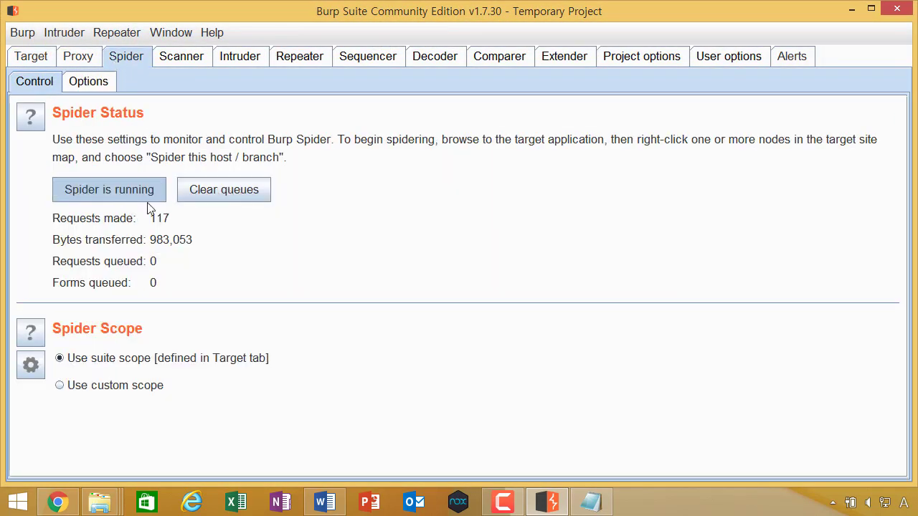
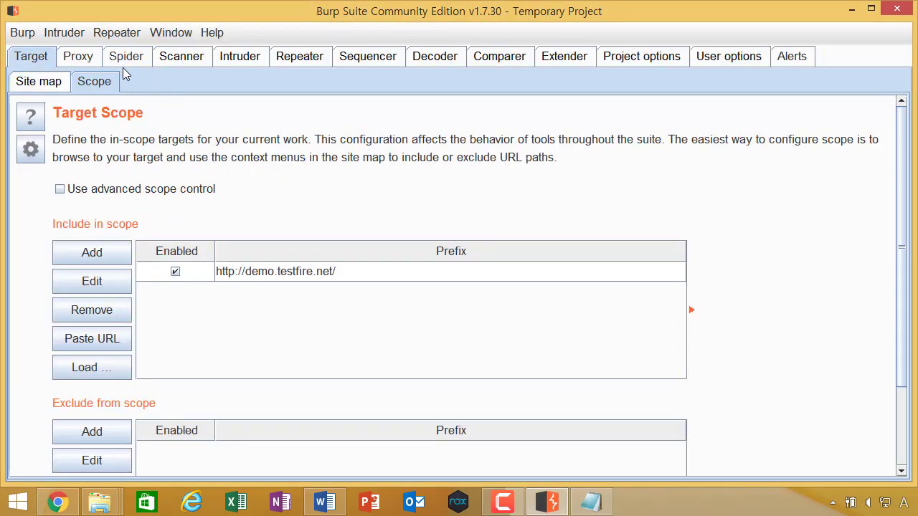
click(61, 83)
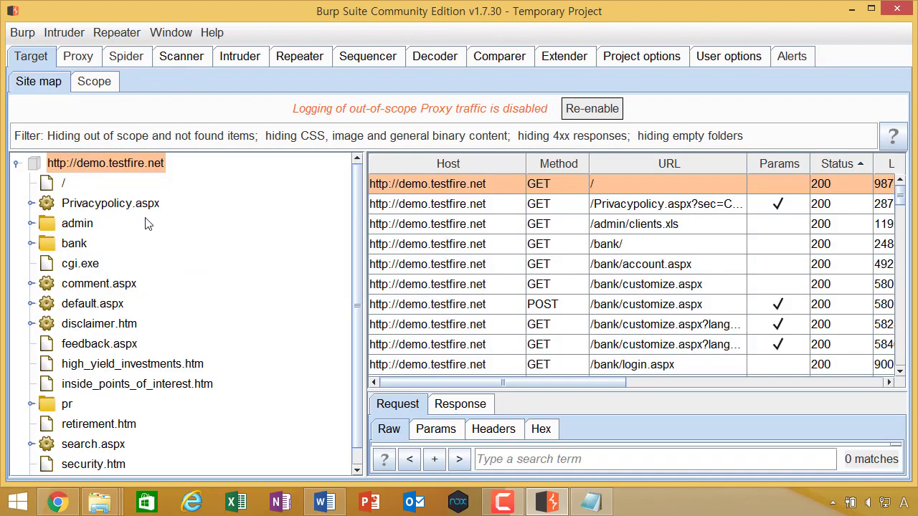
scroll(145, 223, down, 1)
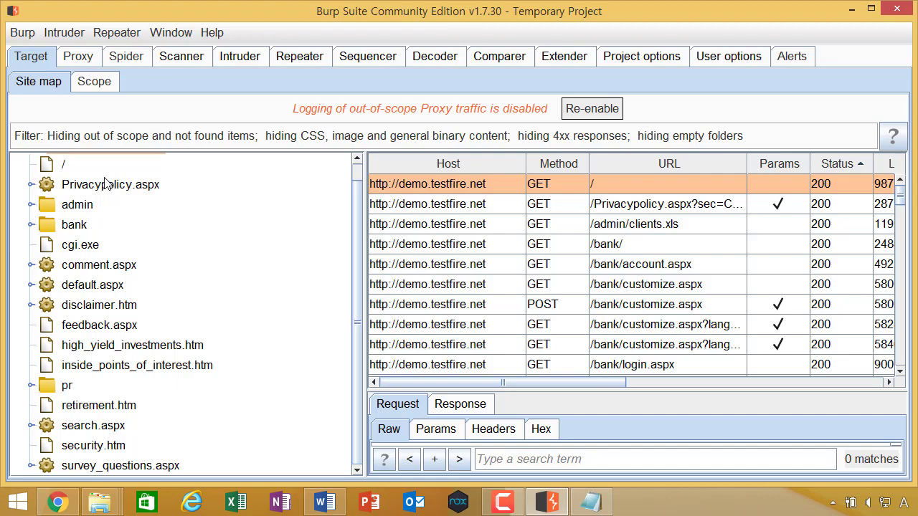
scroll(105, 184, up, 1)
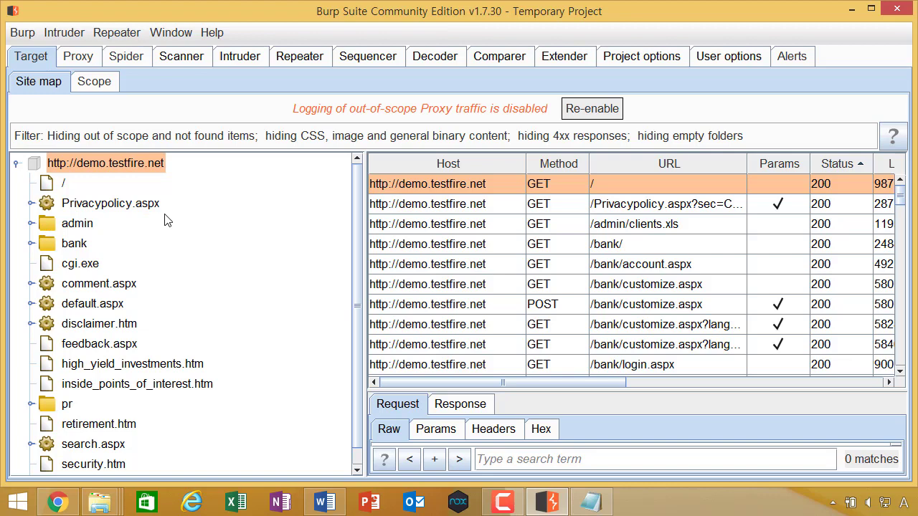
scroll(165, 220, down, 1)
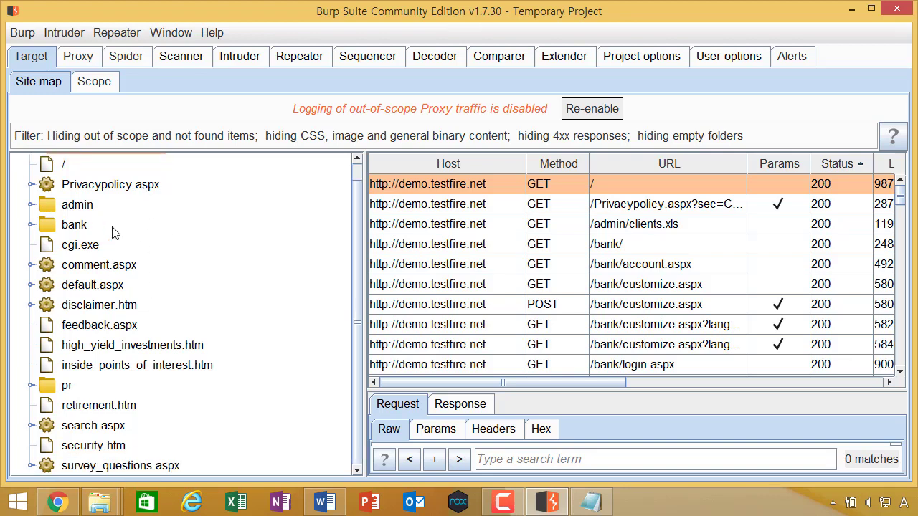
View the Altoro Mutual home page in Chrome, and expand default.aspx in Burp's site map to compare its content pages
click(59, 502)
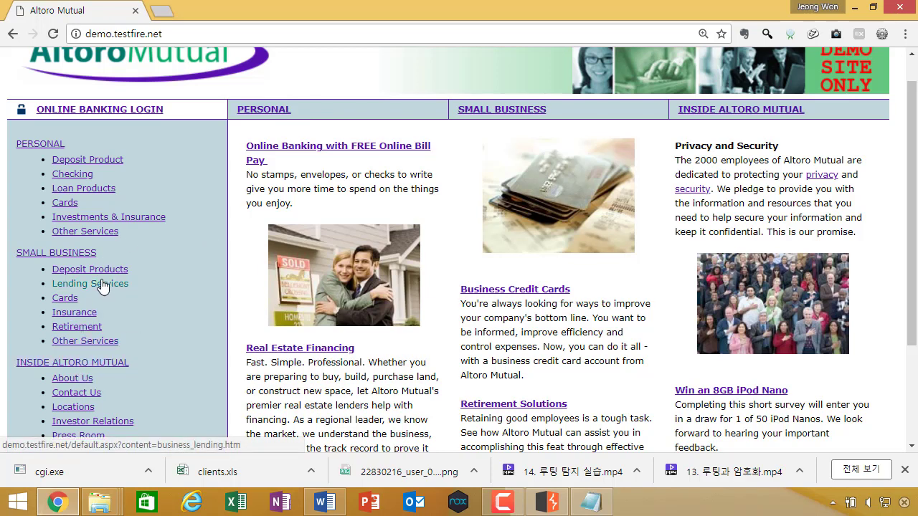
key(alt+Tab)
key(alt+Tab)
key(alt+Tab)
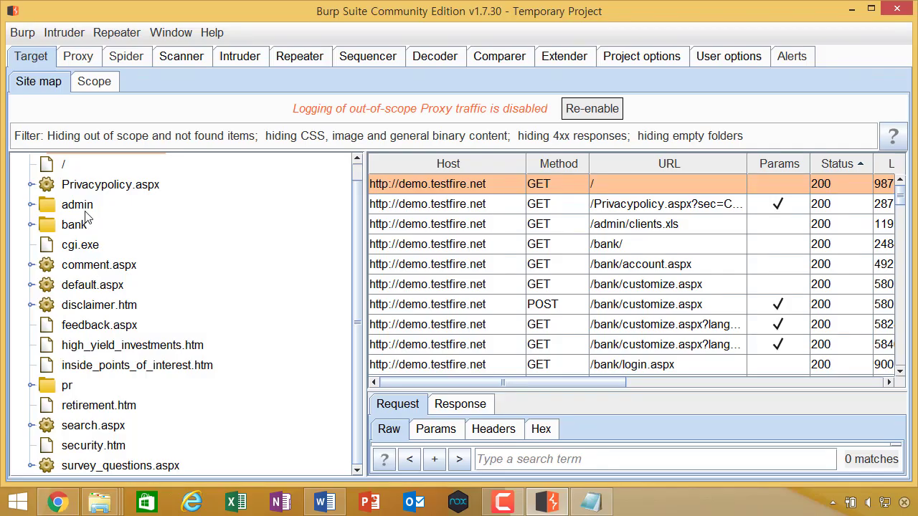
click(31, 285)
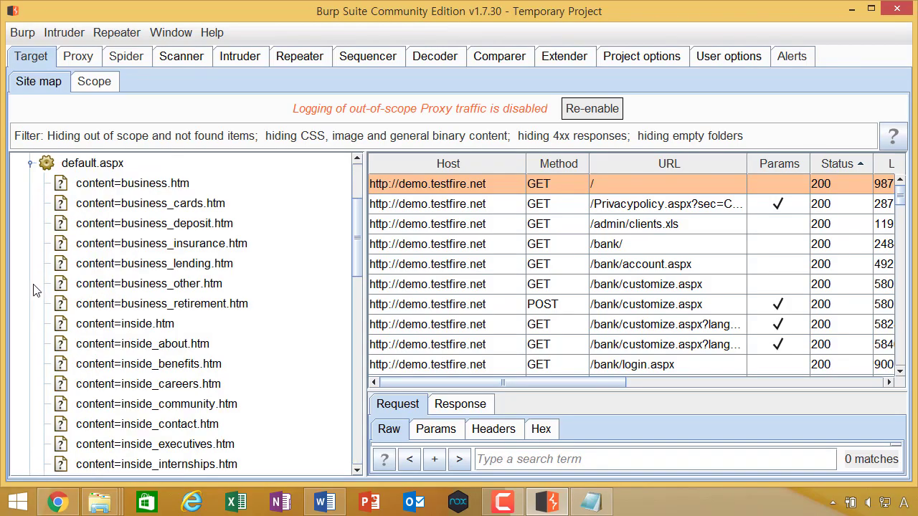
scroll(122, 270, down, 12)
scroll(123, 270, up, 12)
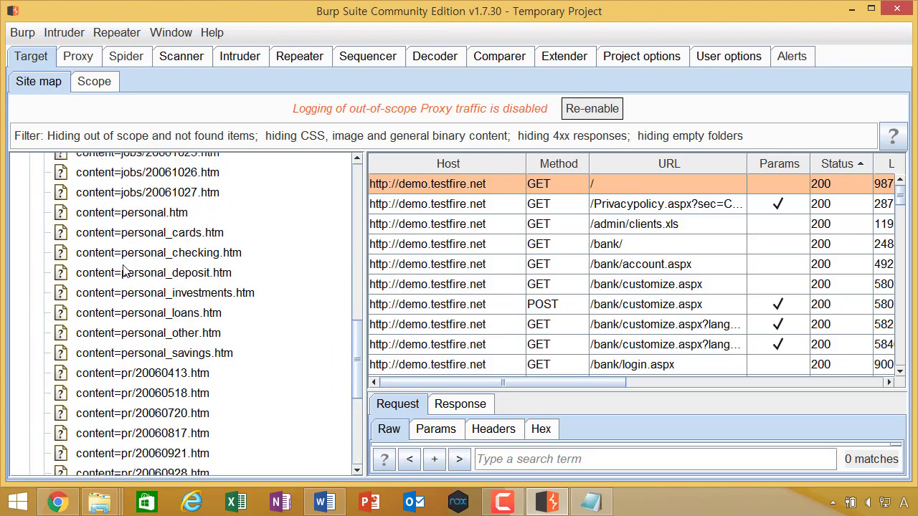
Close Chrome's downloads bar on the Altoro Mutual page, and return to Burp to review the full list of default.aspx entries
key(alt+Tab)
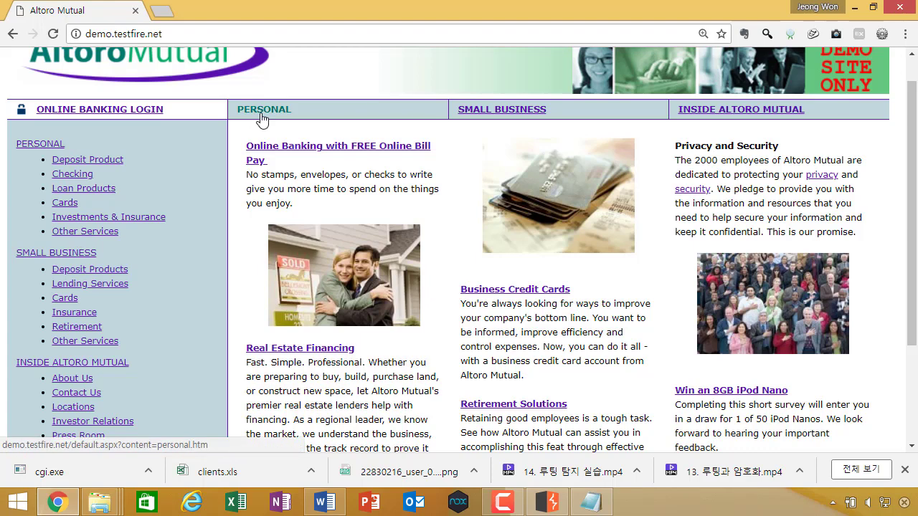
click(905, 470)
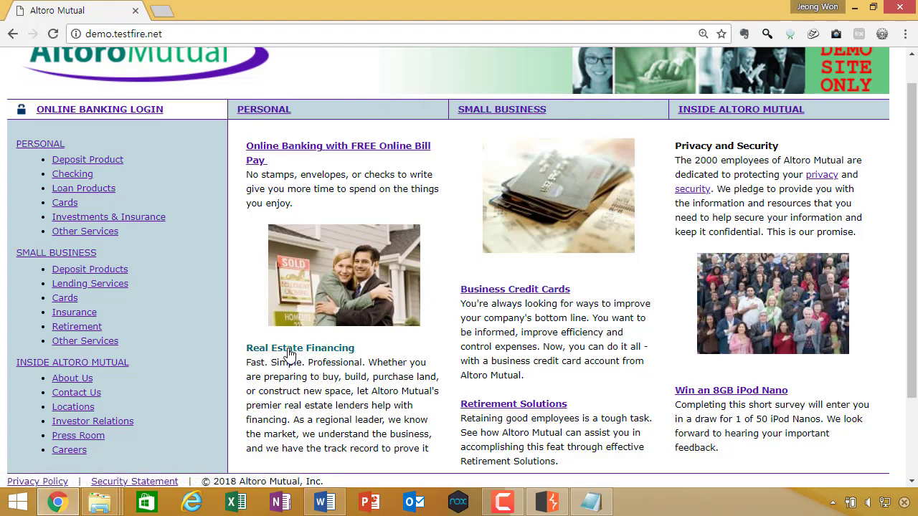
key(alt+Tab)
scroll(129, 215, up, 4)
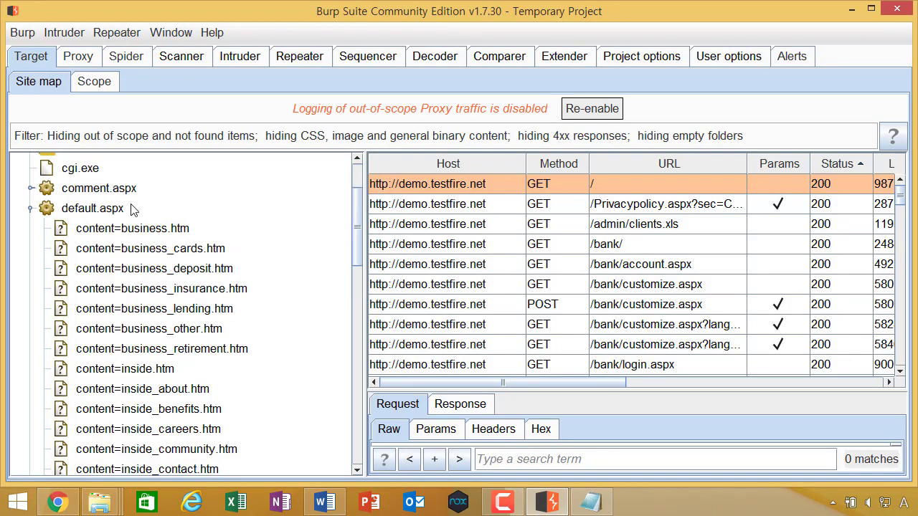
scroll(139, 362, down, 10)
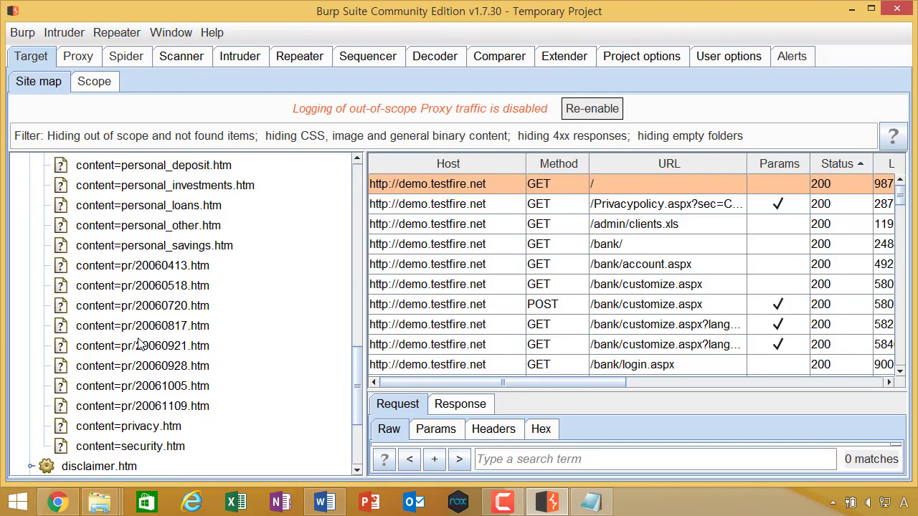
scroll(175, 343, down, 3)
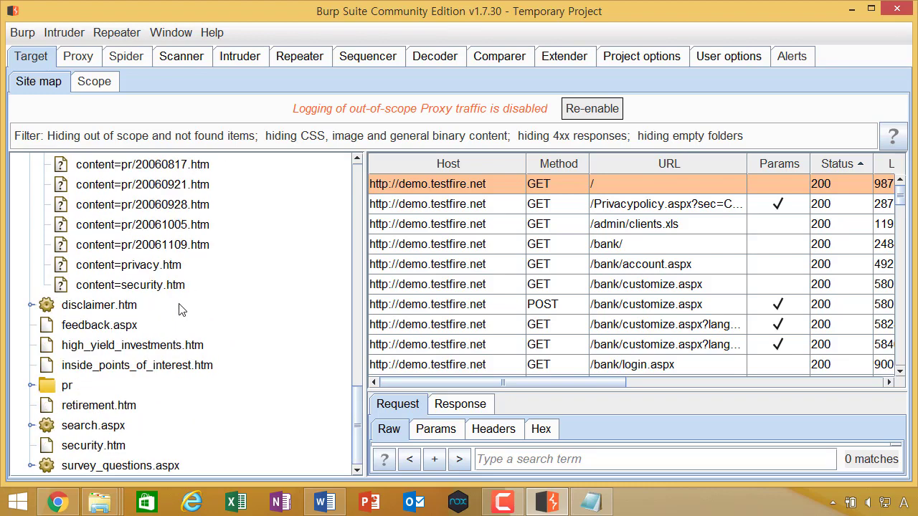
scroll(151, 320, up, 15)
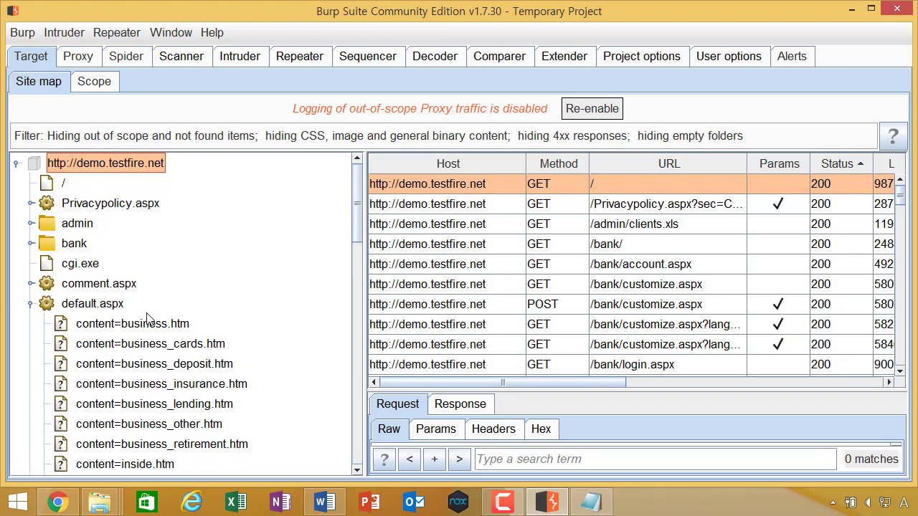
Expand the admin folder in the site map, check the site in Chrome, and select clients.xls in that folder
click(32, 223)
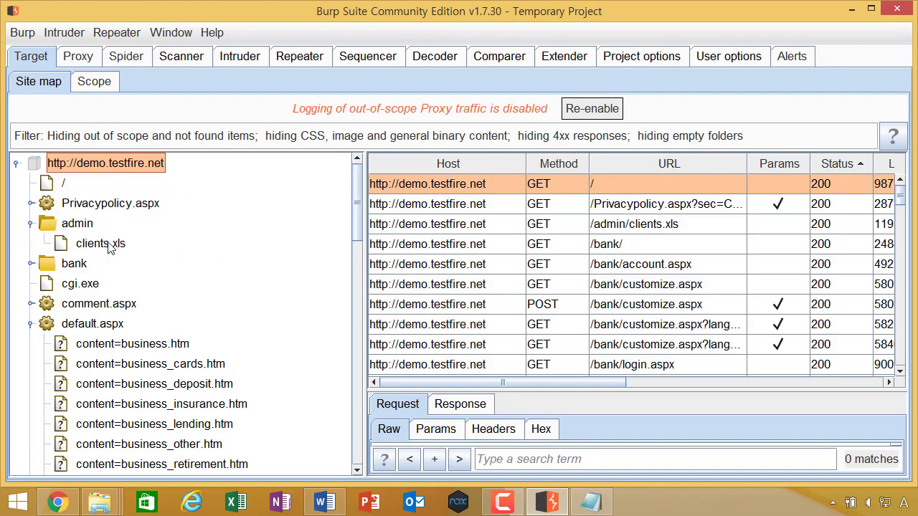
click(83, 228)
key(alt+Tab)
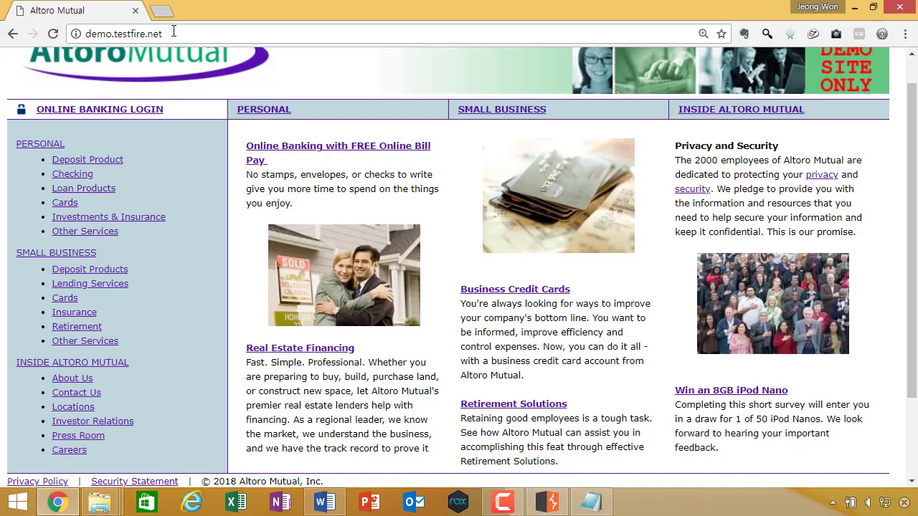
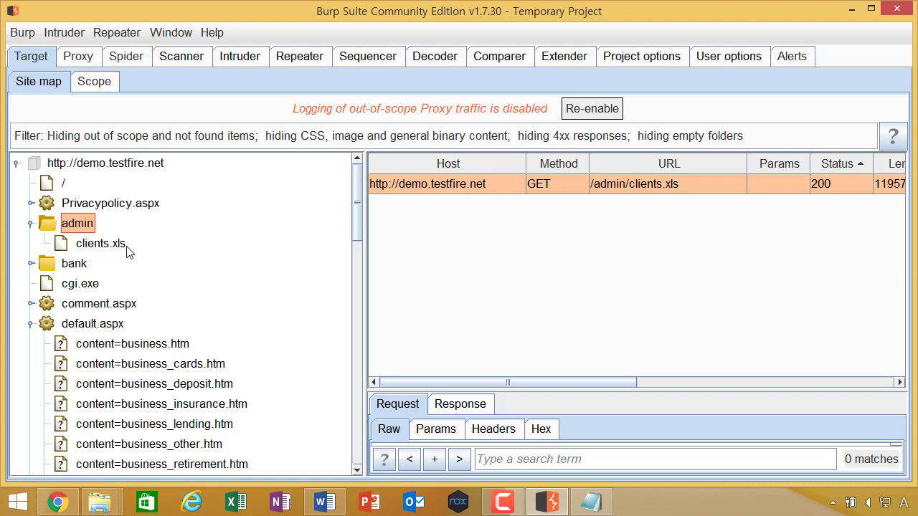
click(128, 251)
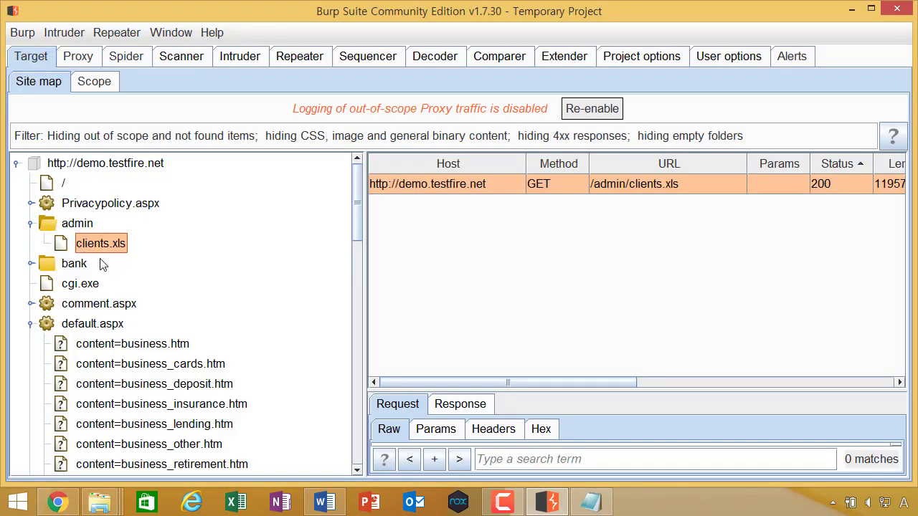
Expand the bank folder in the site map and examine the pages and subfolders it contains
click(85, 264)
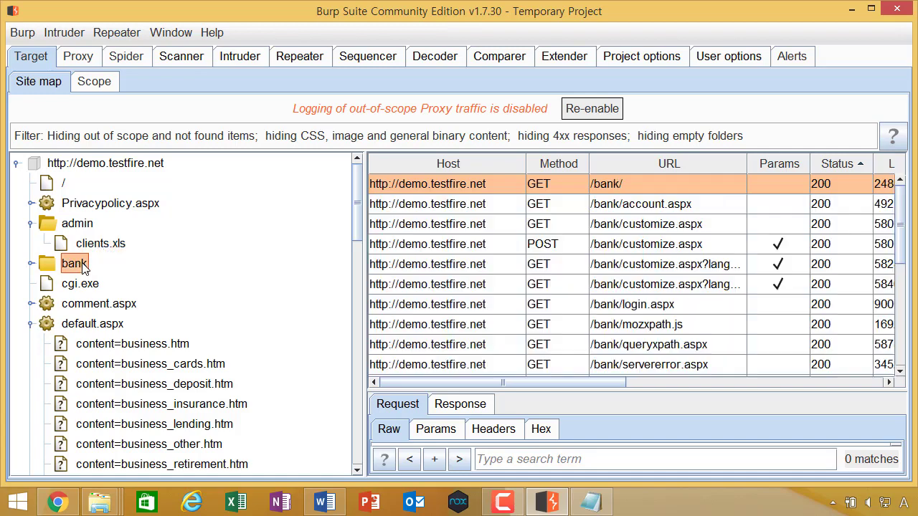
click(32, 264)
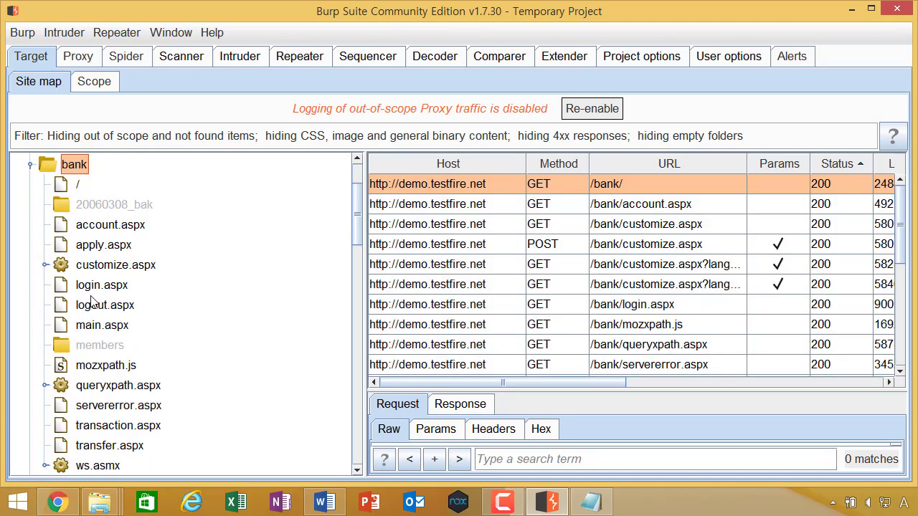
scroll(91, 301, down, 1)
scroll(92, 301, down, 2)
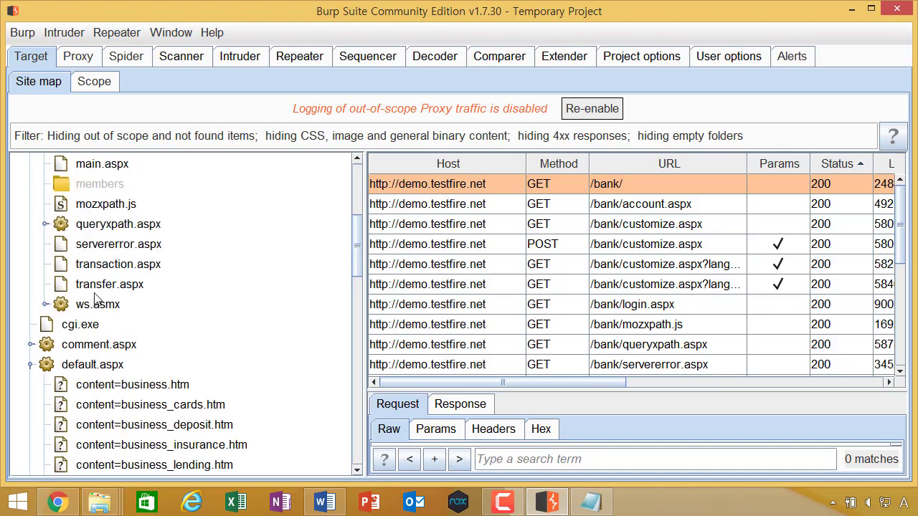
scroll(100, 300, up, 1)
scroll(96, 295, up, 1)
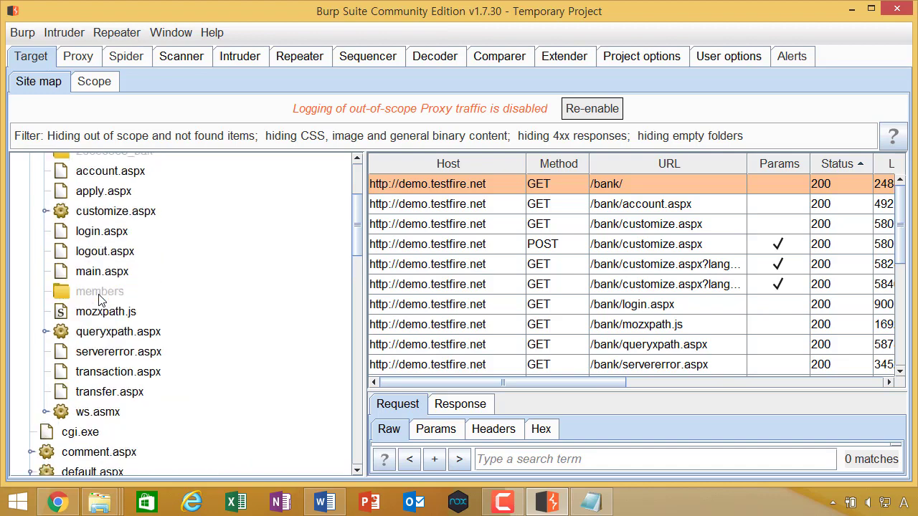
Request the response of clients.xls in the admin folder to be shown in the browser, and view Burp's response page in Chrome
scroll(61, 234, up, 4)
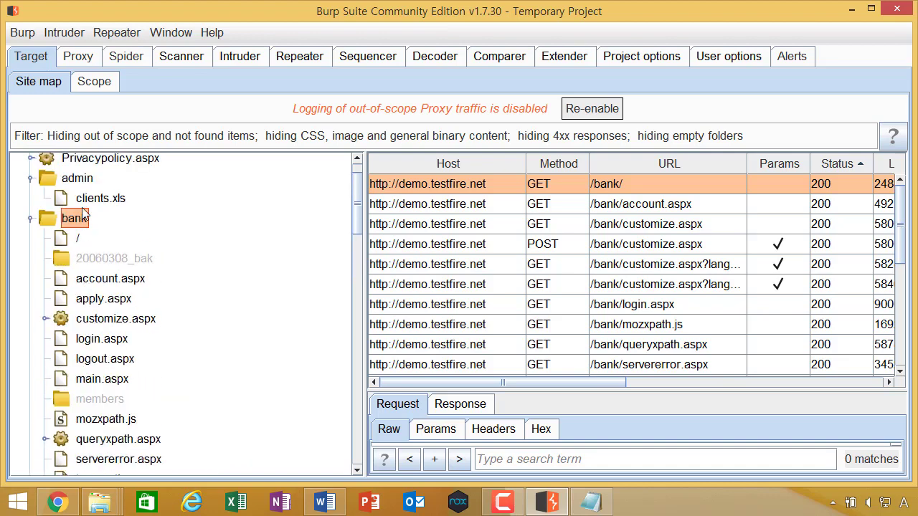
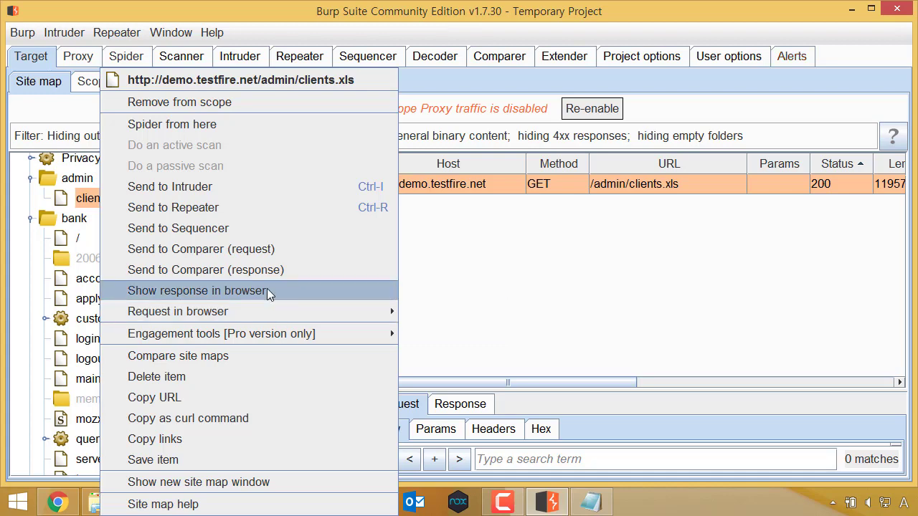
click(267, 291)
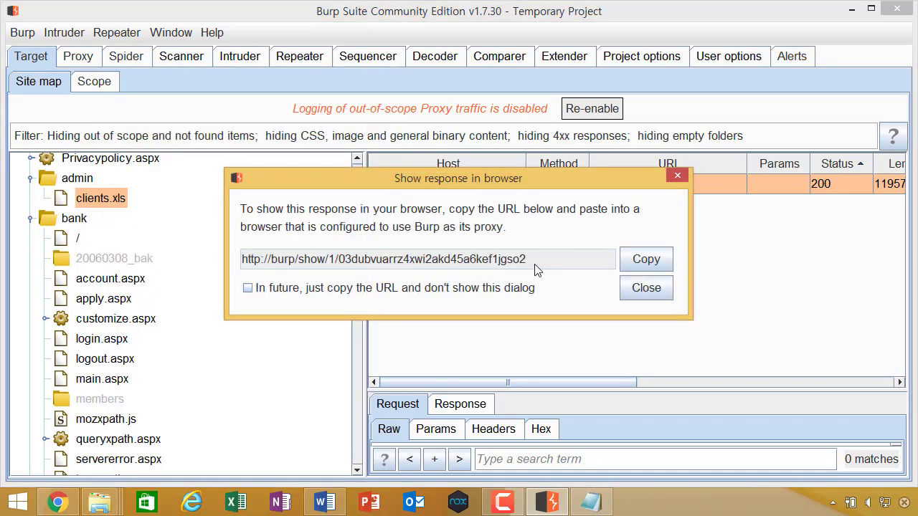
drag(435, 180, 393, 167)
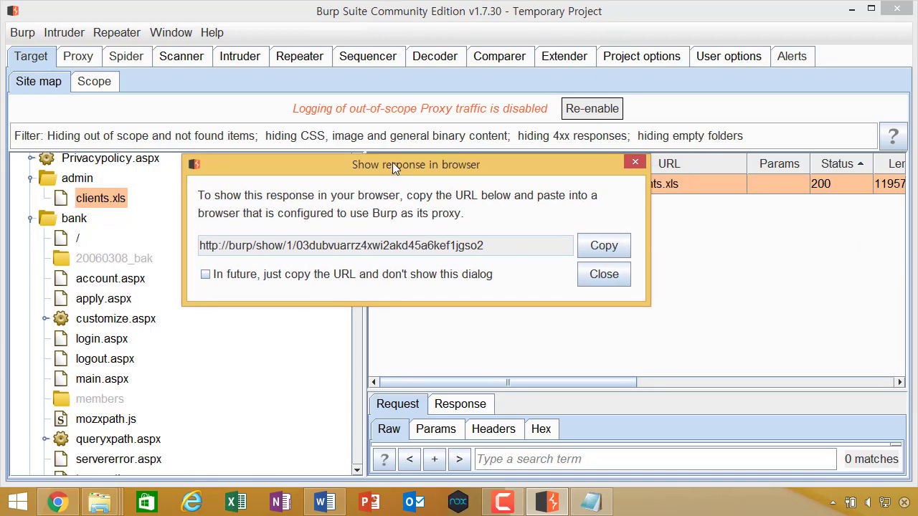
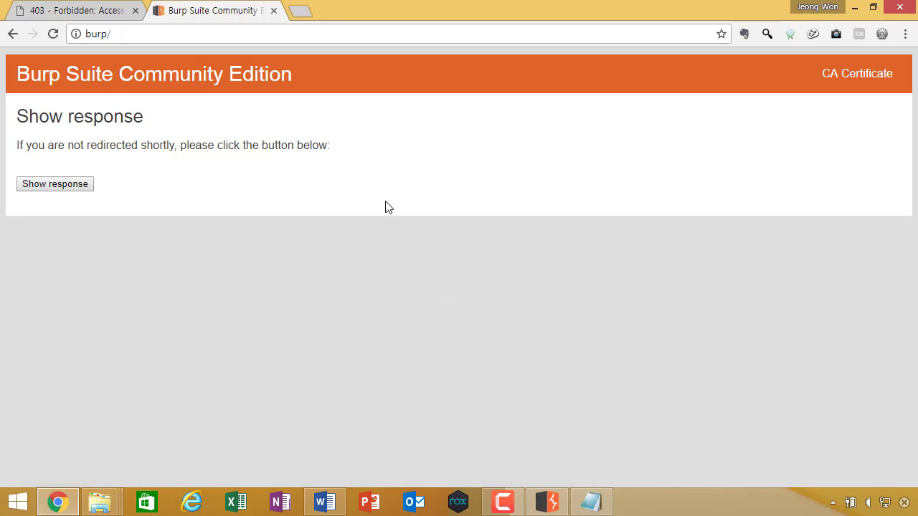
key(alt+Tab)
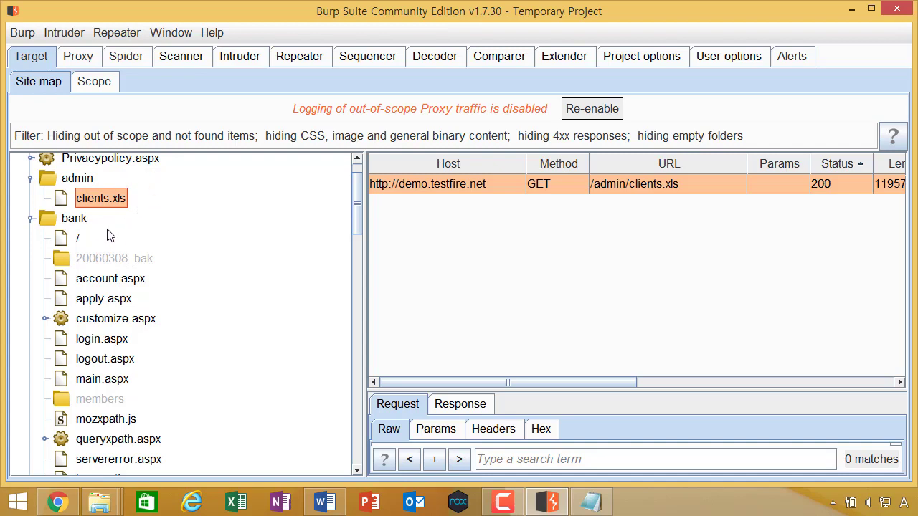
key(alt+Tab)
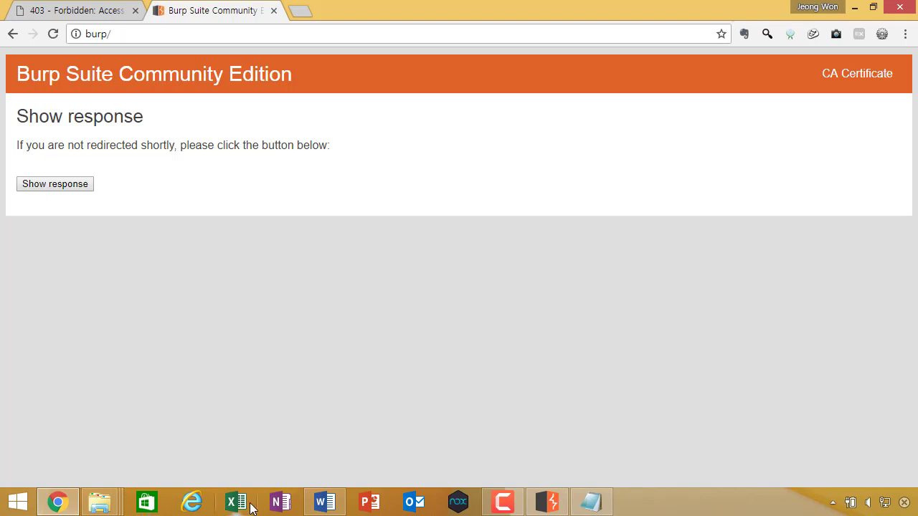
Load the burp/ address in Chrome
mouse_move(112, 508)
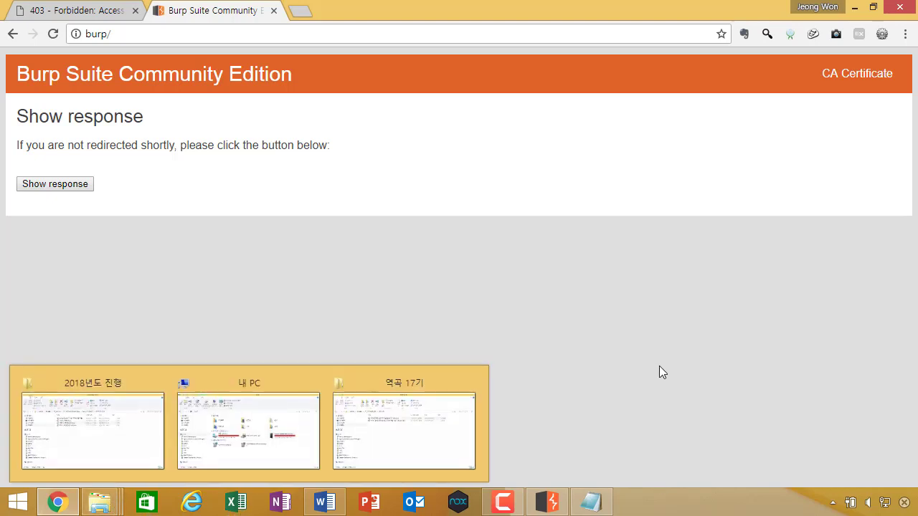
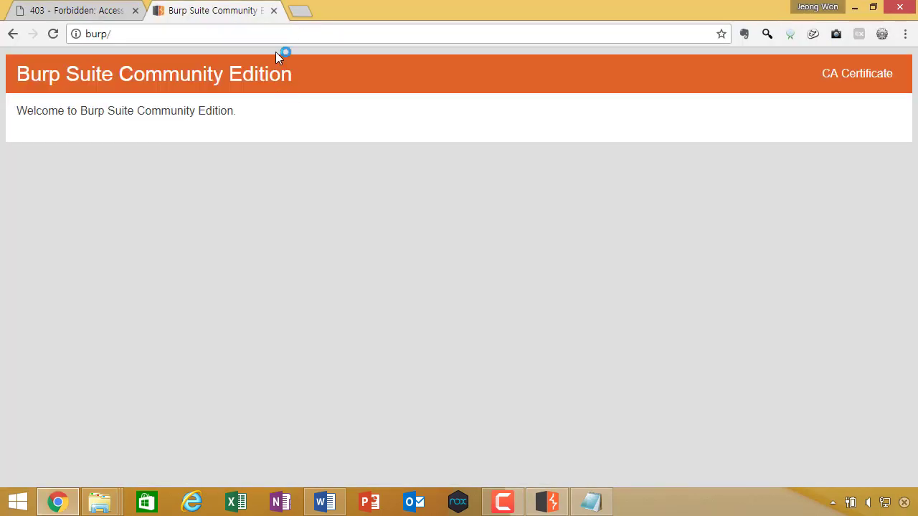
click(282, 34)
click(271, 35)
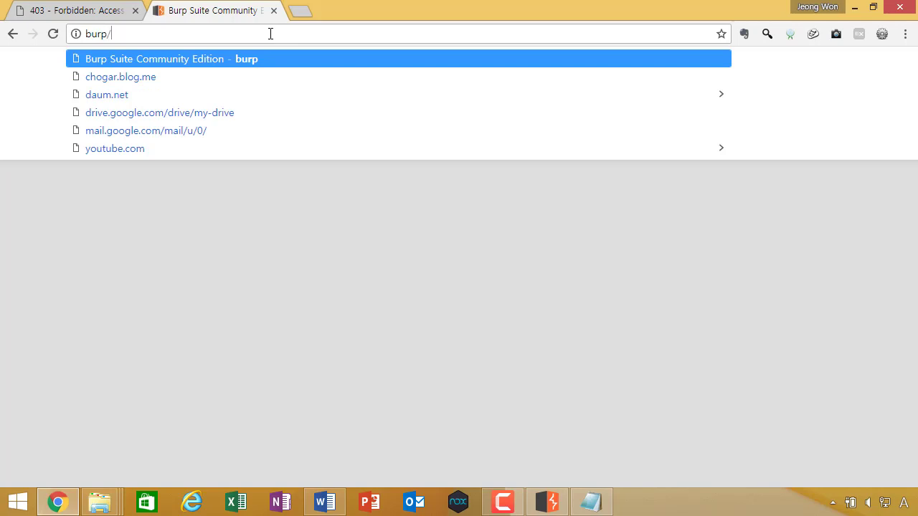
key(Return)
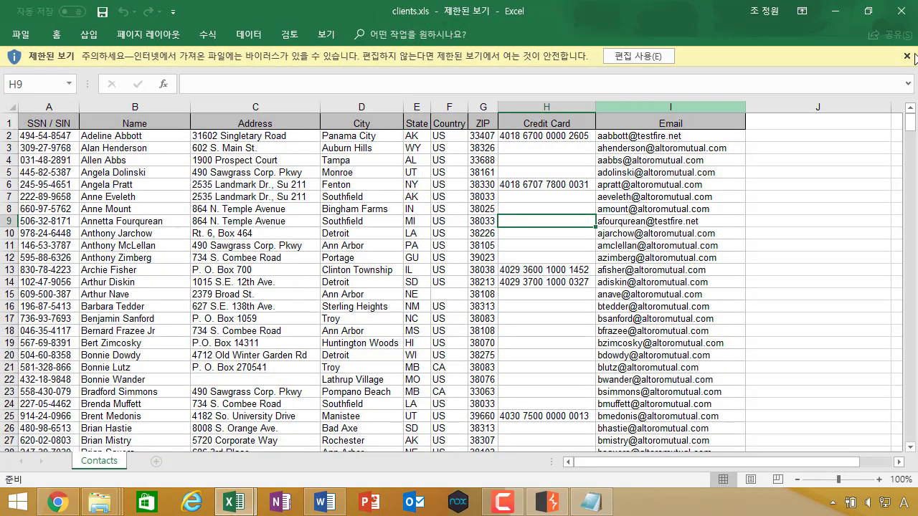
Review the client records on the Contacts sheet of clients.xls in Excel, and close the workbook
click(298, 223)
scroll(324, 221, down, 6)
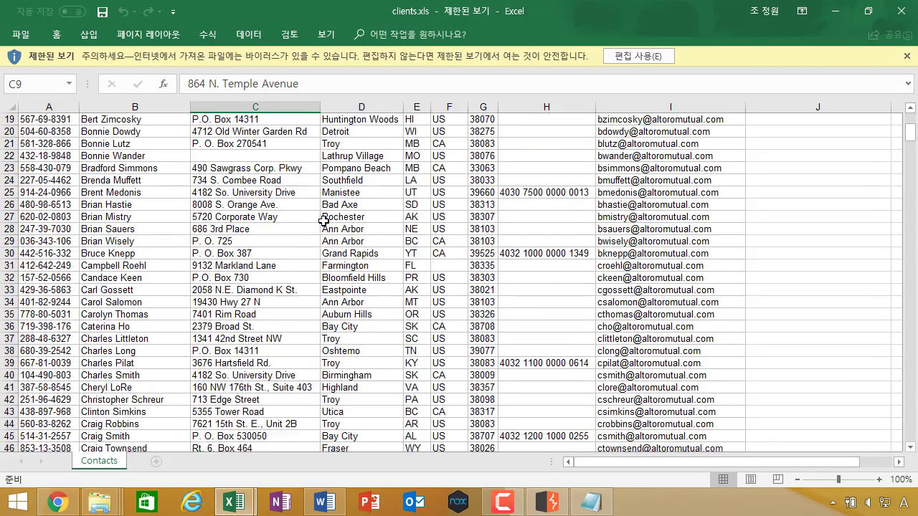
scroll(323, 221, down, 2)
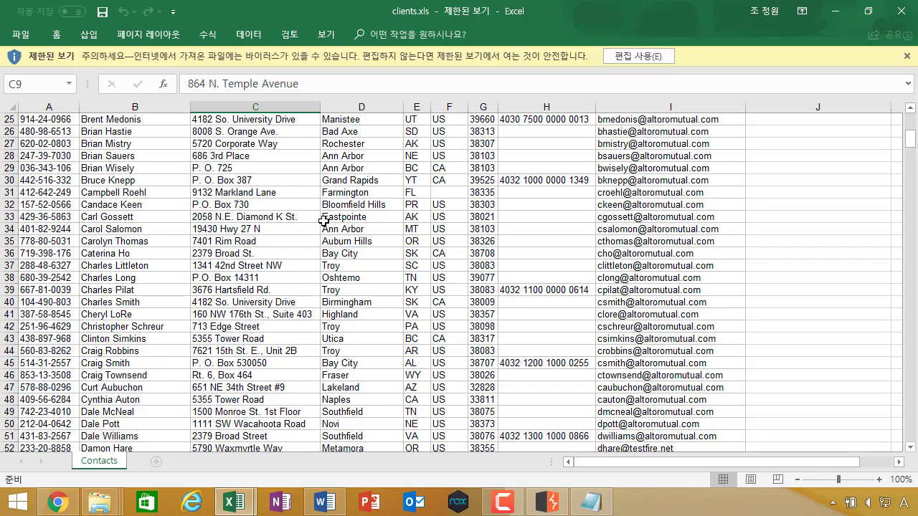
scroll(323, 221, up, 8)
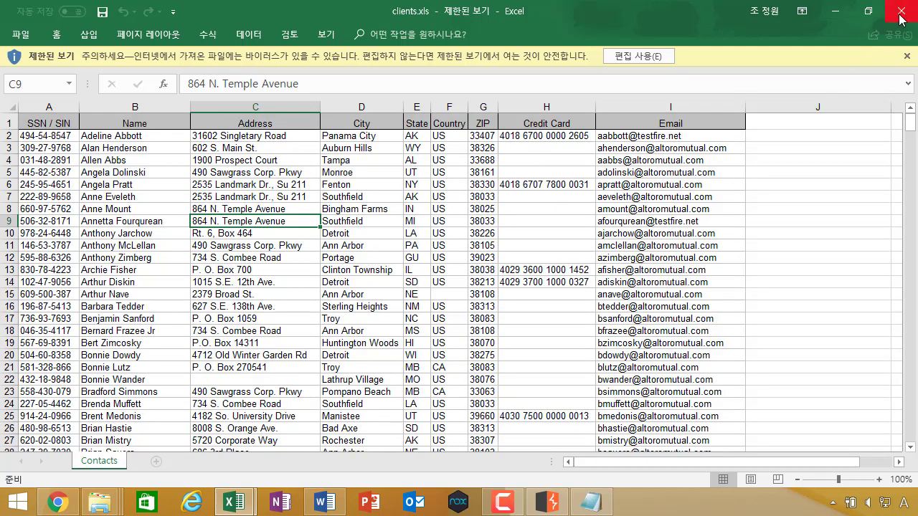
click(901, 18)
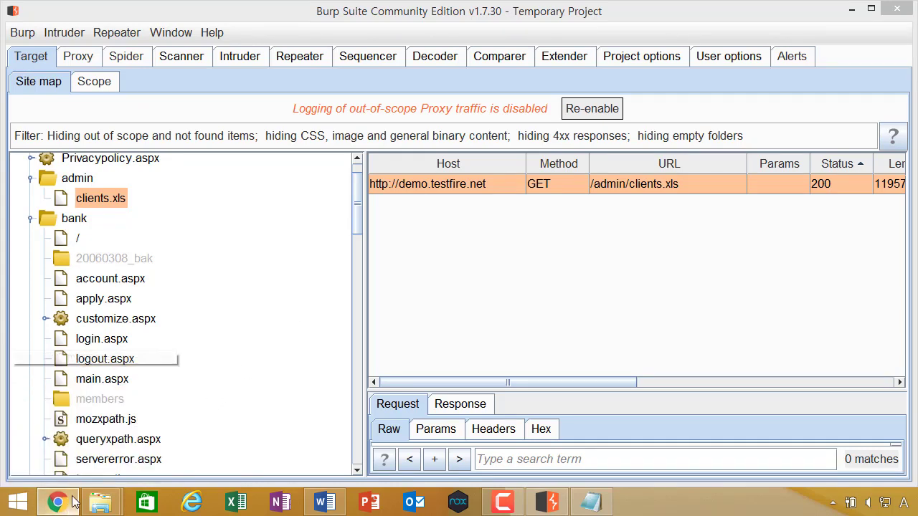
Check the Burp page in Chrome, and return to Burp to examine the admin, bank and default.aspx entries in the site map
click(72, 502)
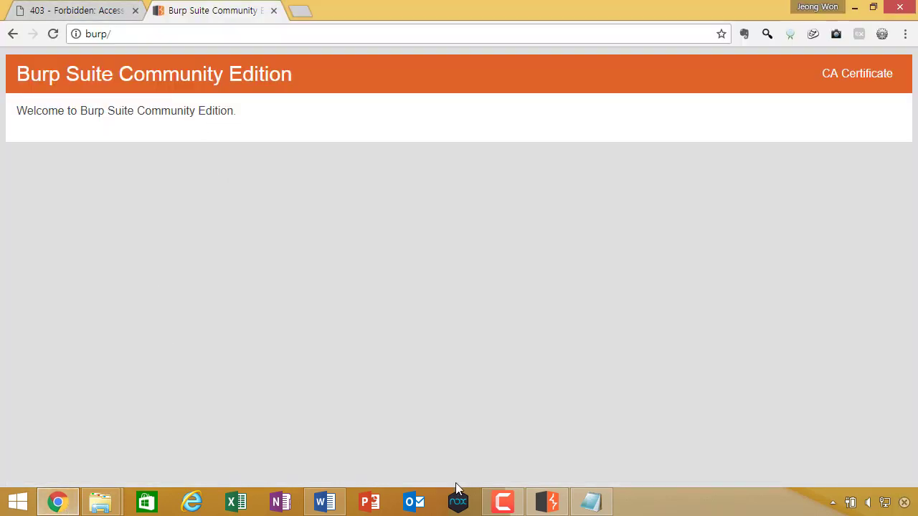
click(539, 502)
scroll(96, 260, down, 1)
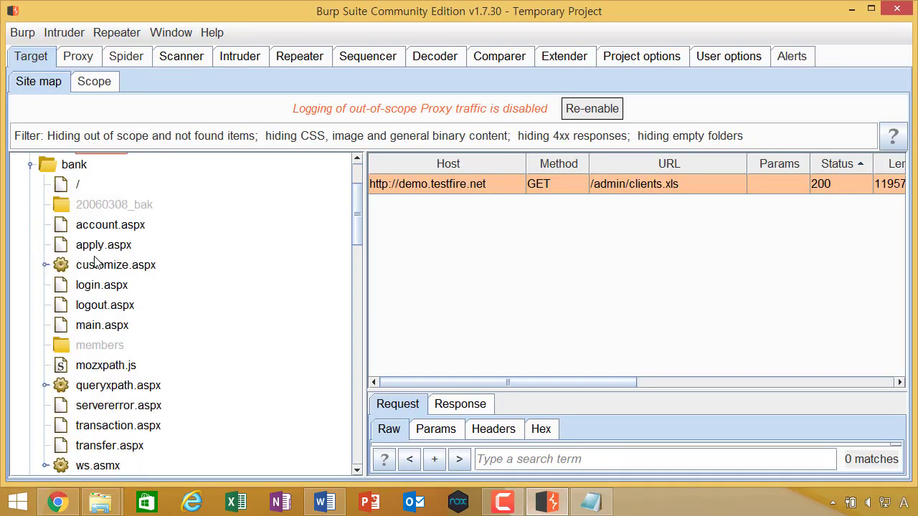
scroll(96, 261, down, 5)
scroll(96, 267, up, 6)
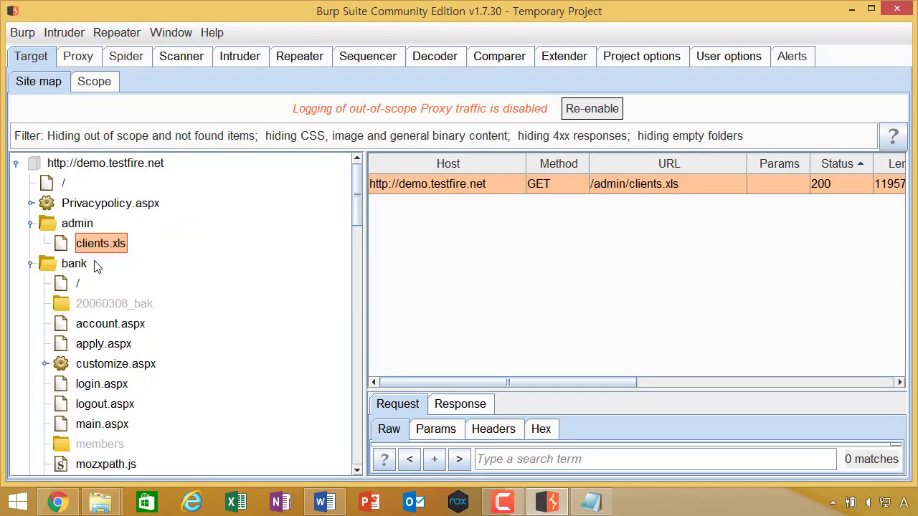
scroll(96, 265, down, 5)
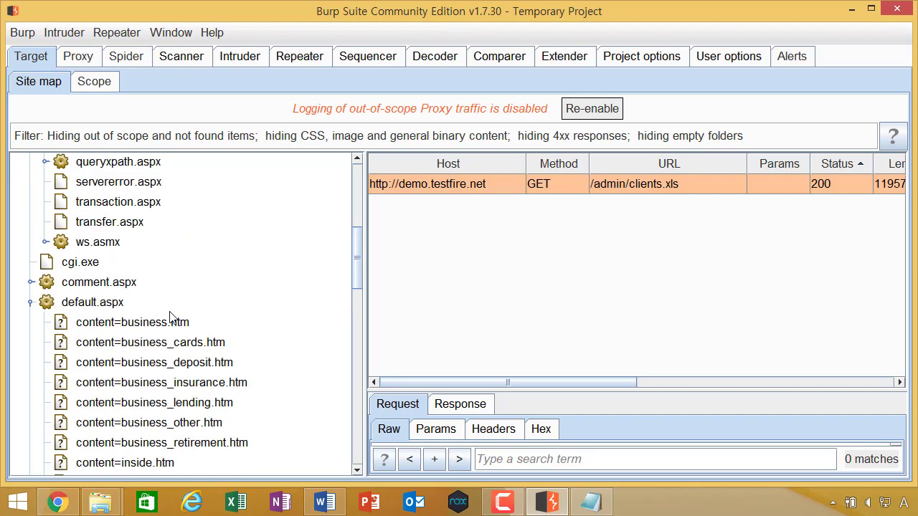
scroll(171, 319, up, 6)
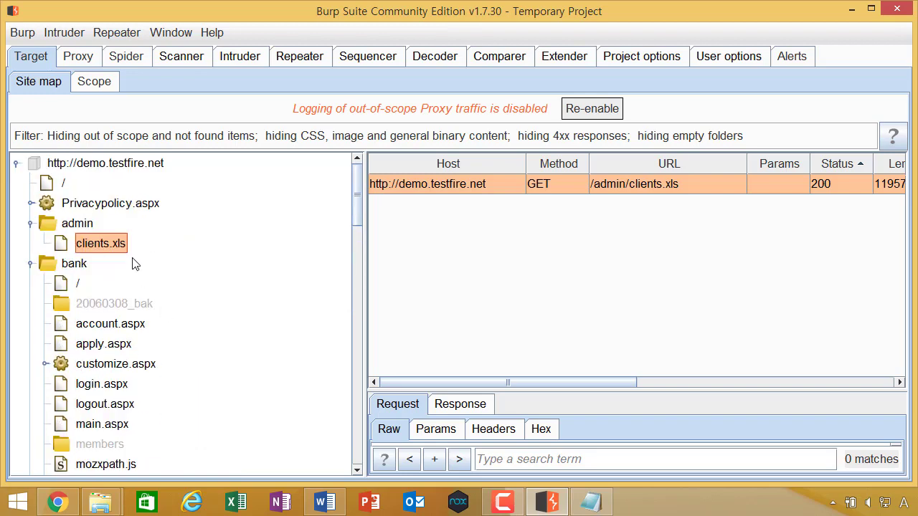
Select the demo.testfire.net host in the site map and view the Engagement tools available for it
click(132, 166)
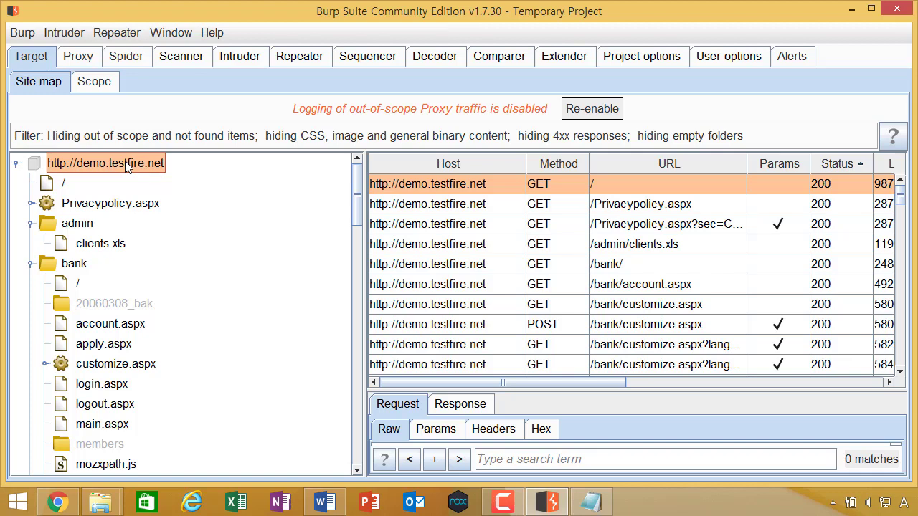
right_click(126, 162)
mouse_move(168, 286)
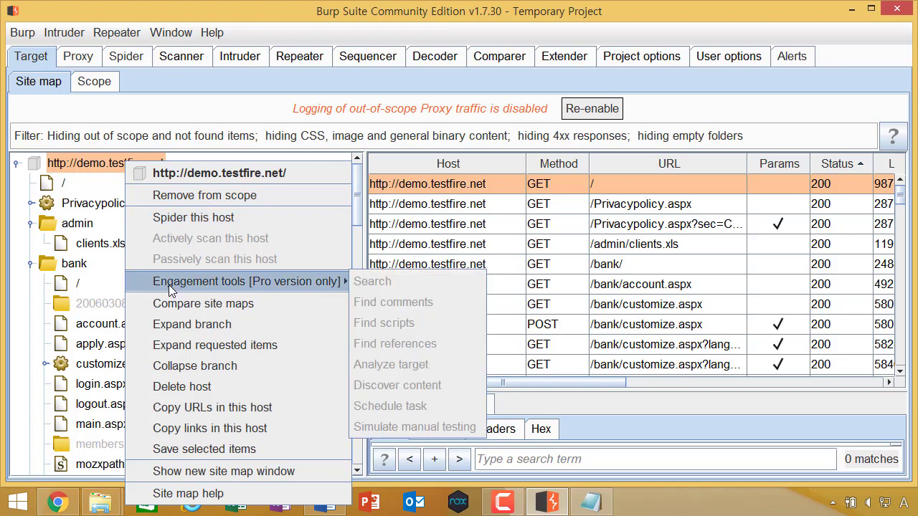
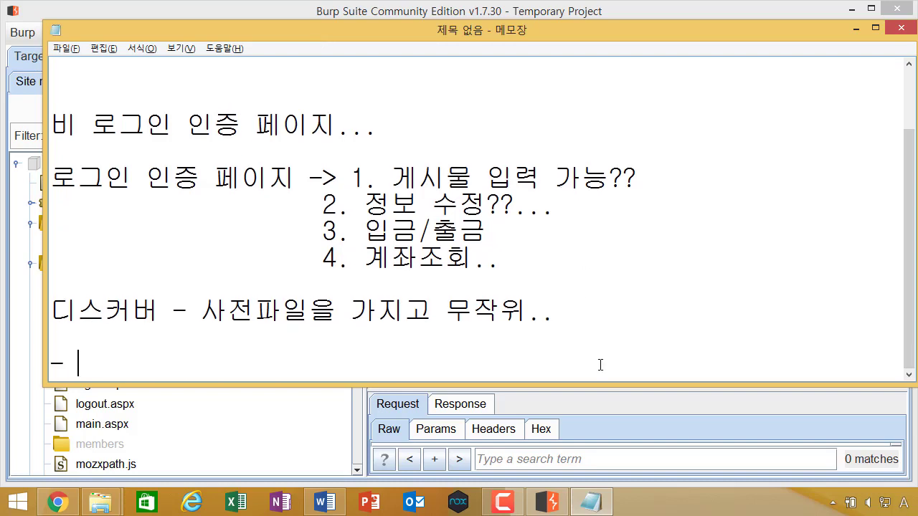
Add "OWASP-ZAP (OWASP 오픈소스 취약점 분석 도구)" to the bulleted last line of the Notepad notes
text(OWASP ZAP )
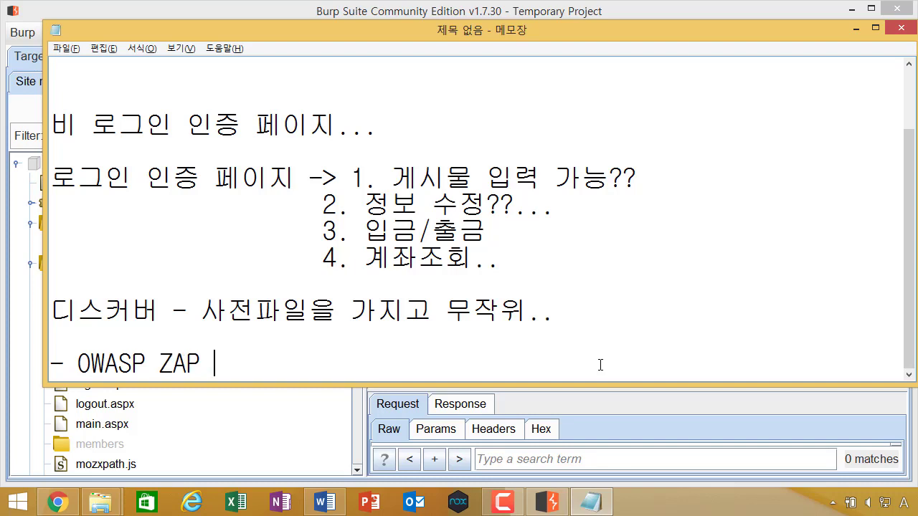
text((OWASP)
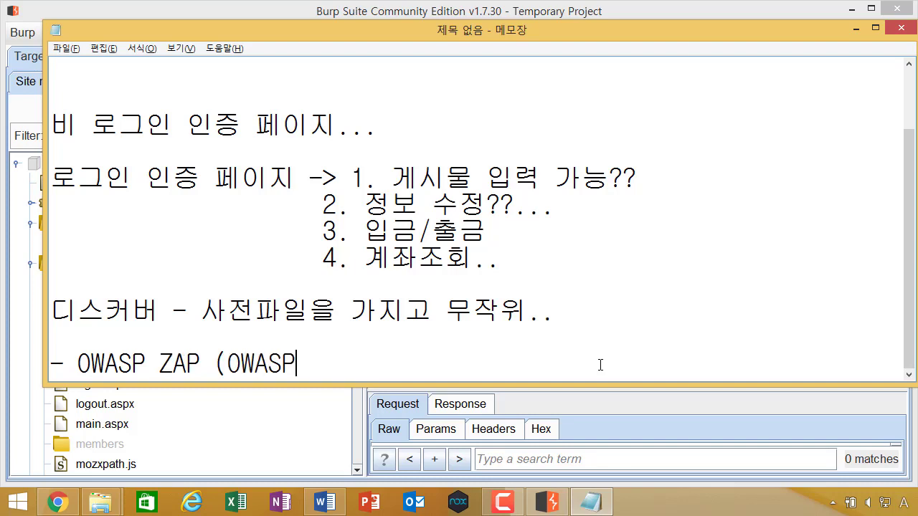
text( 오픈솟스 취약점)
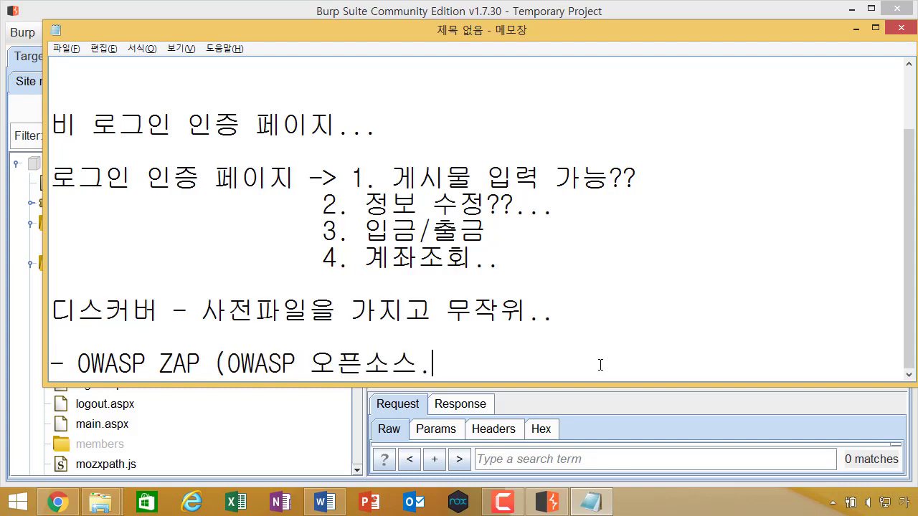
text( 분석 도구))
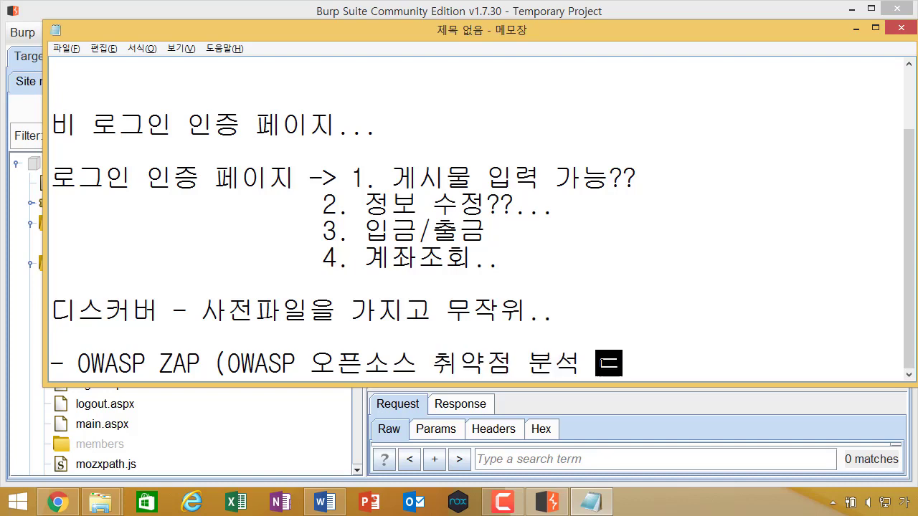
click(162, 366)
key(BackSpace)
text(-)
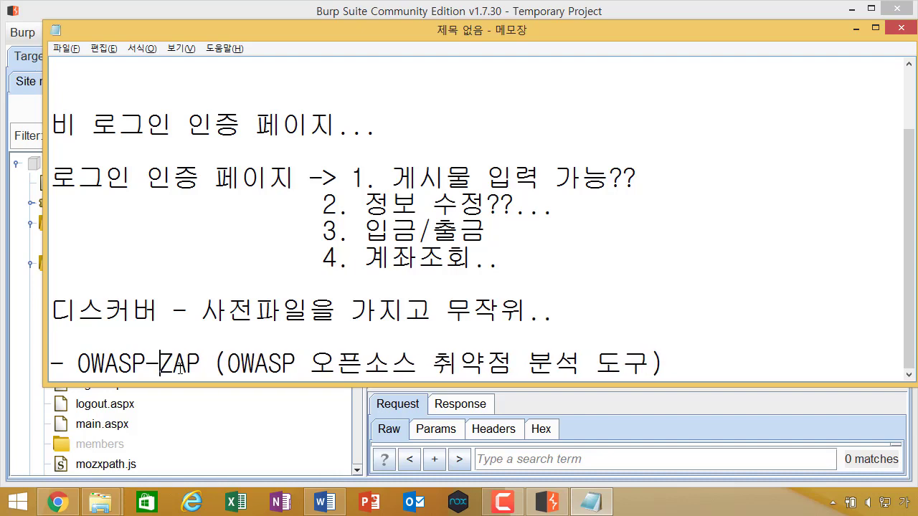
Highlight OWASP-ZAP in the last line of the notes to emphasize the tool name
drag(78, 363, 203, 363)
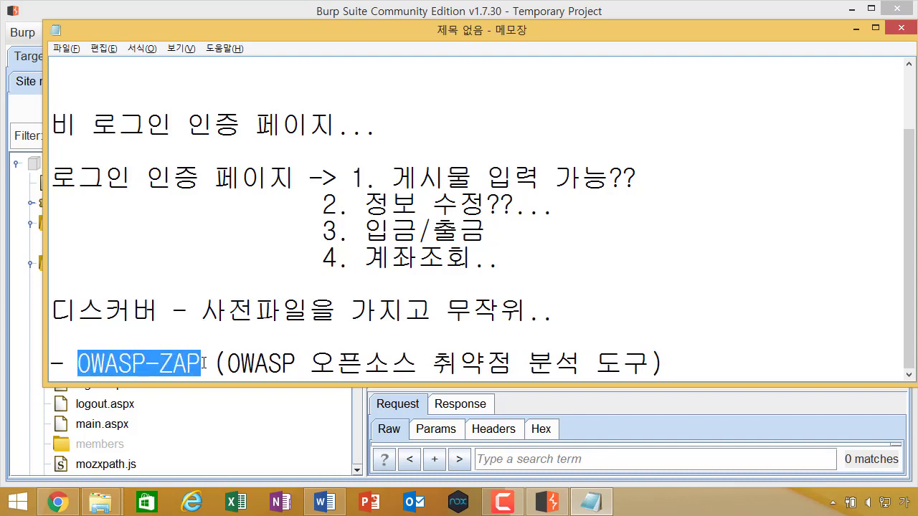
click(216, 324)
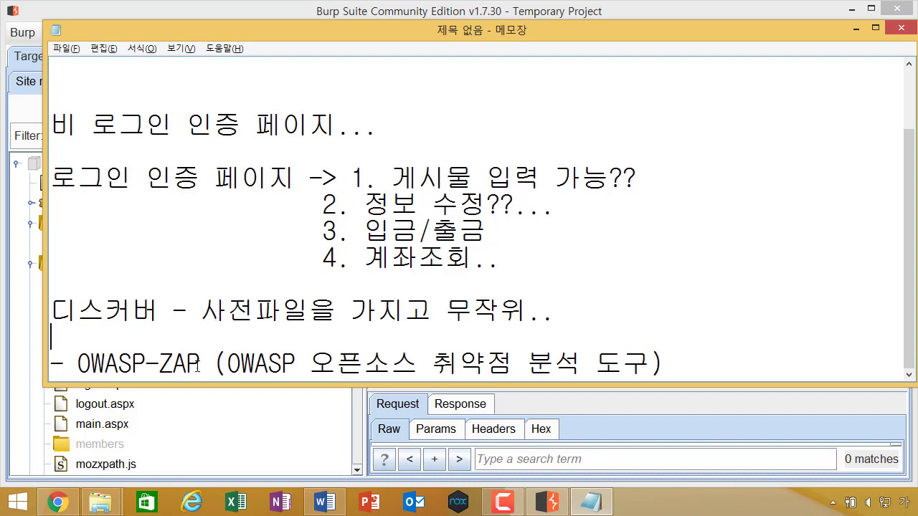
mouse_move(201, 365)
mouse_down()
mouse_move(84, 363)
mouse_move(192, 362)
mouse_up()
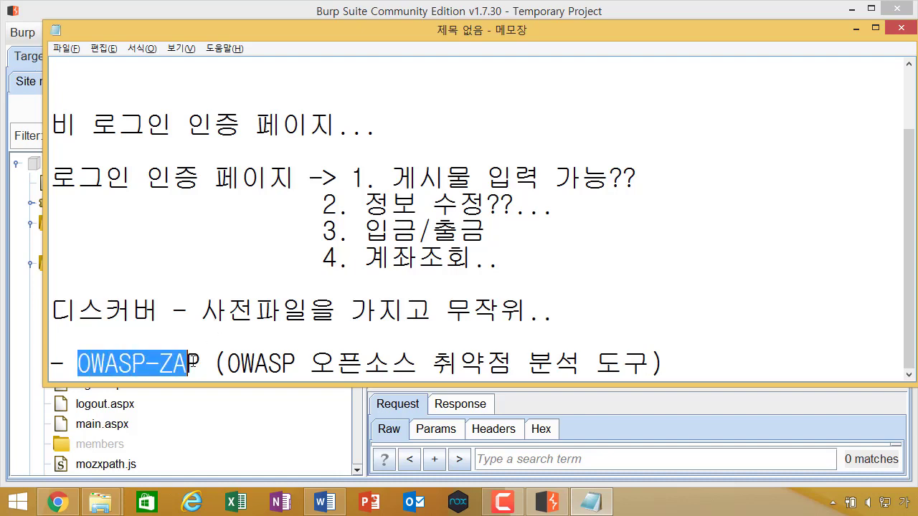
click(200, 363)
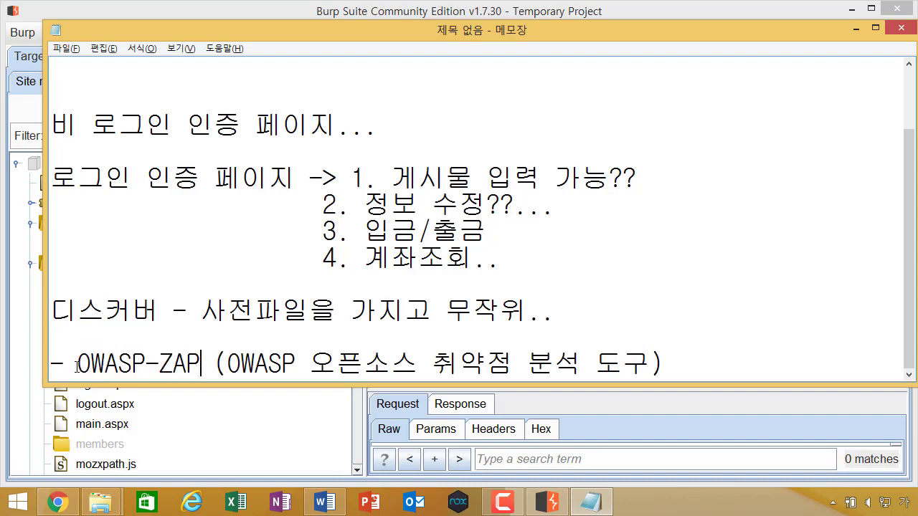
mouse_move(78, 363)
mouse_down()
mouse_move(202, 364)
mouse_move(81, 360)
mouse_up()
click(173, 353)
click(116, 358)
mouse_move(201, 363)
mouse_down()
mouse_move(52, 365)
mouse_move(213, 365)
mouse_move(192, 366)
mouse_up()
click(91, 362)
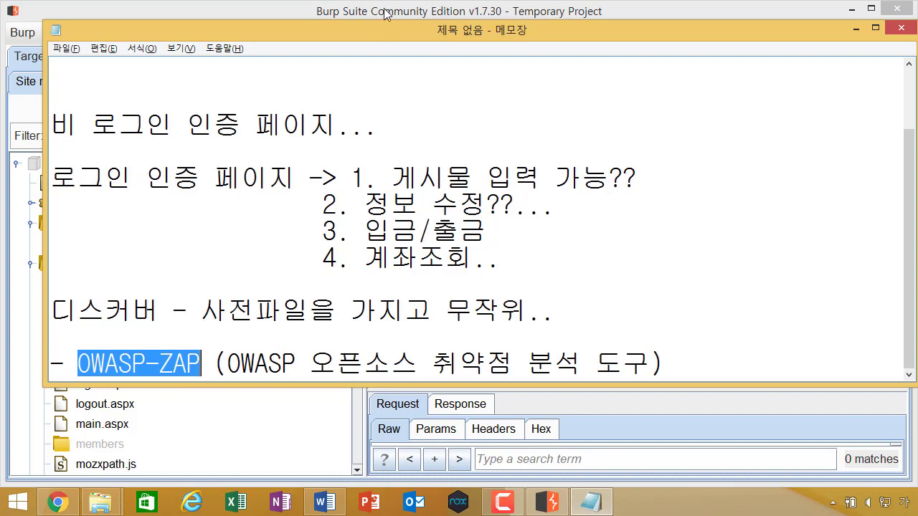
Move the Notepad window aside, return to Burp, and review the actions available for the demo.testfire.net host
drag(383, 30, 351, 49)
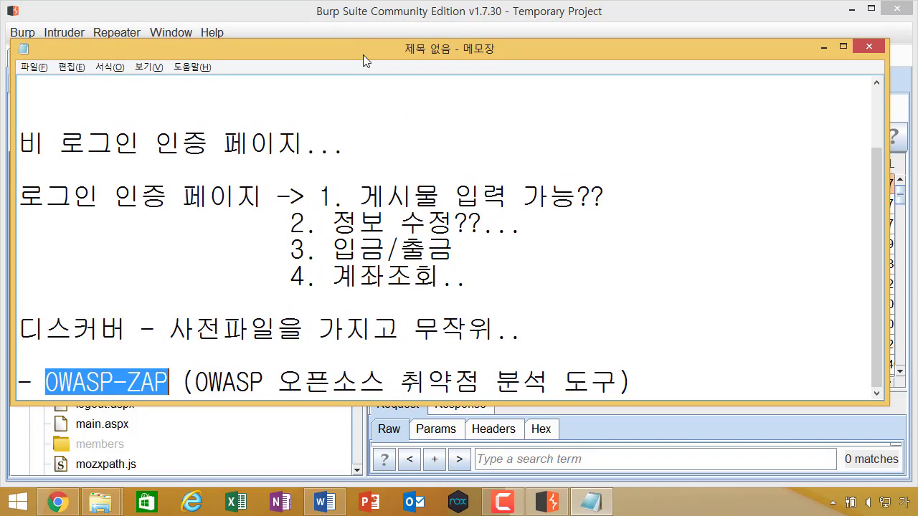
click(370, 6)
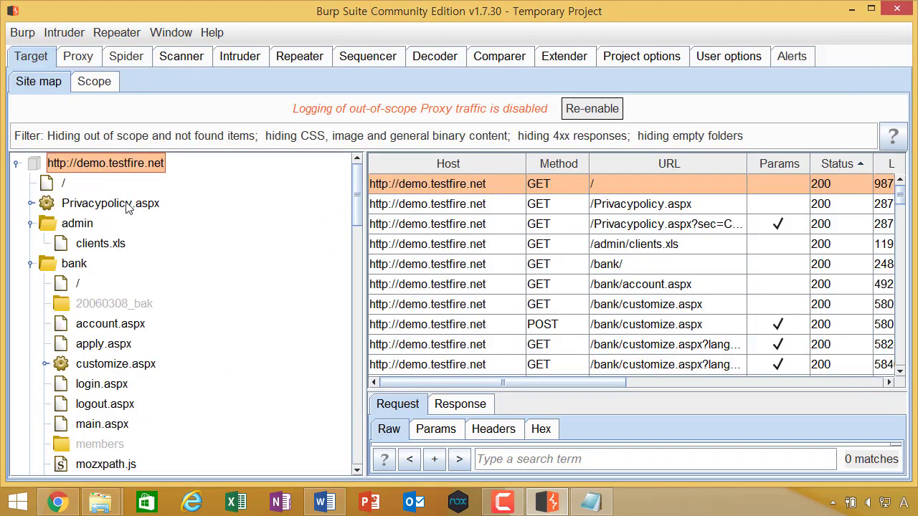
right_click(134, 167)
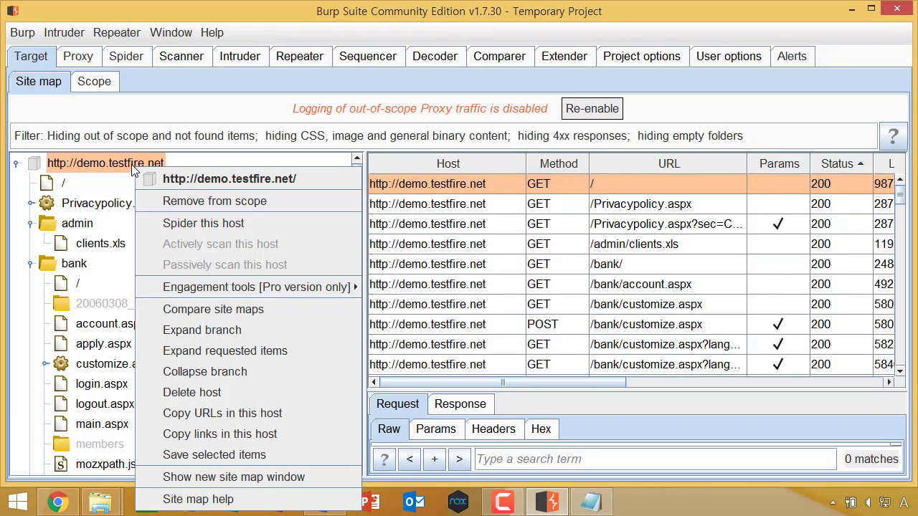
key(Escape)
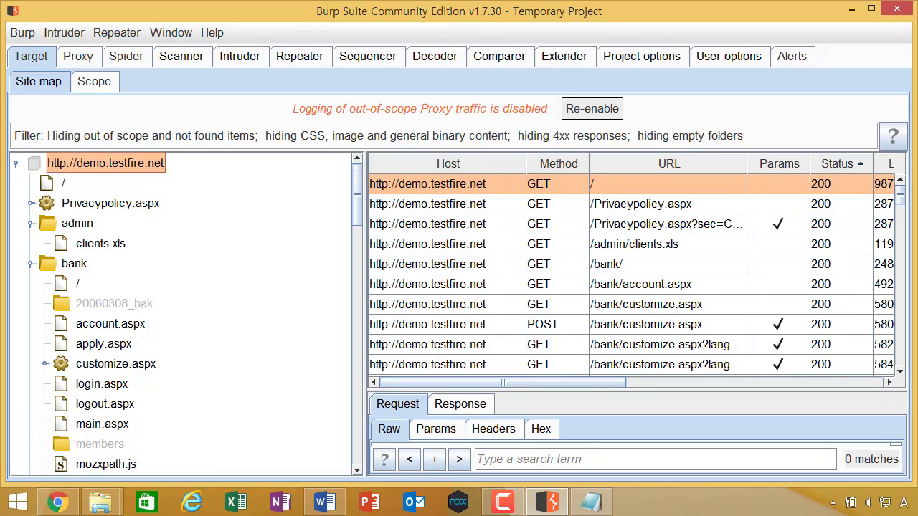